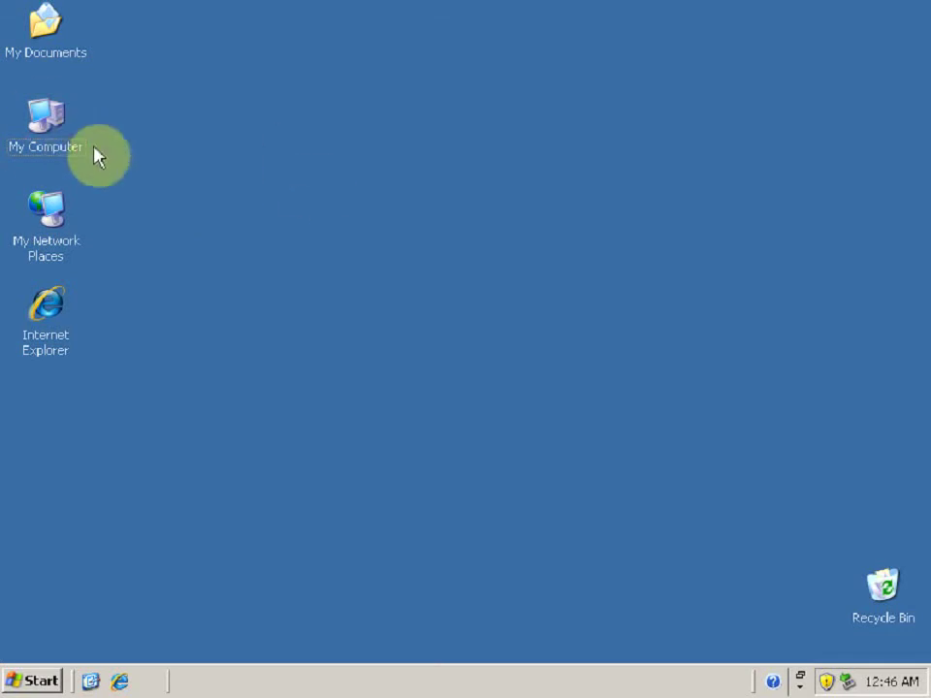
Step: Open Computer Management from My Computer's Manage command and maximize its window
right_click(60, 155)
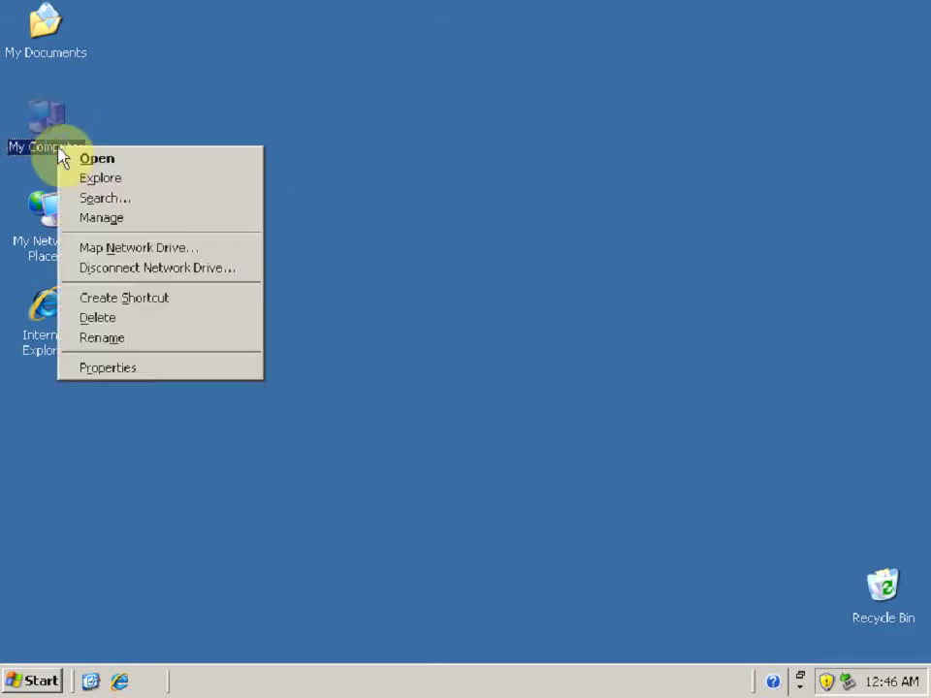
click(124, 219)
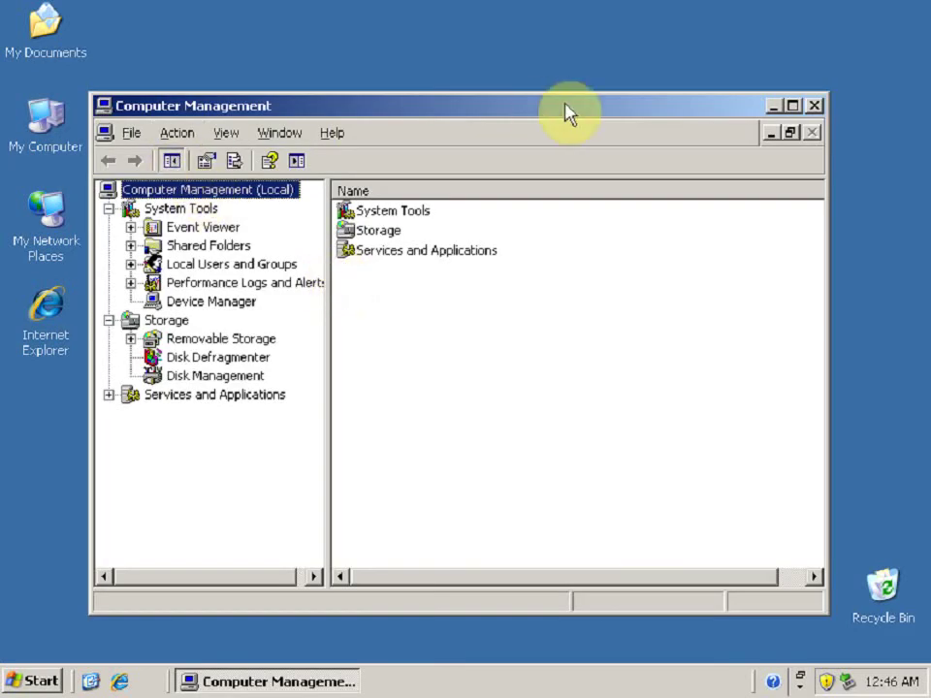
click(792, 106)
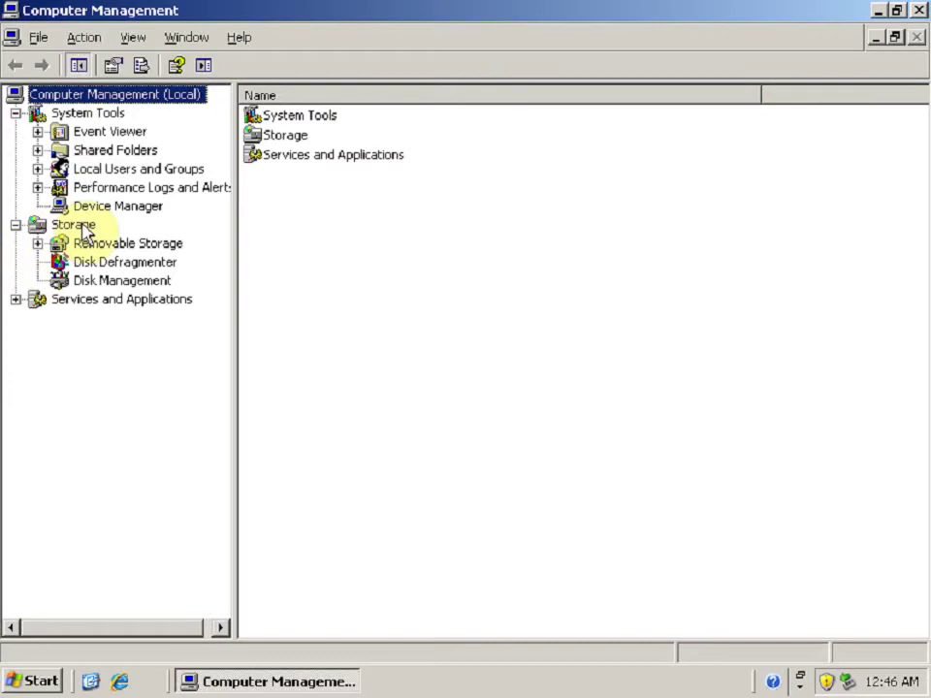
Step: Display Disk Management, listing Disk 0's 39.99 GB NTFS C: and Disk 1's 40 GB unallocated space
click(108, 281)
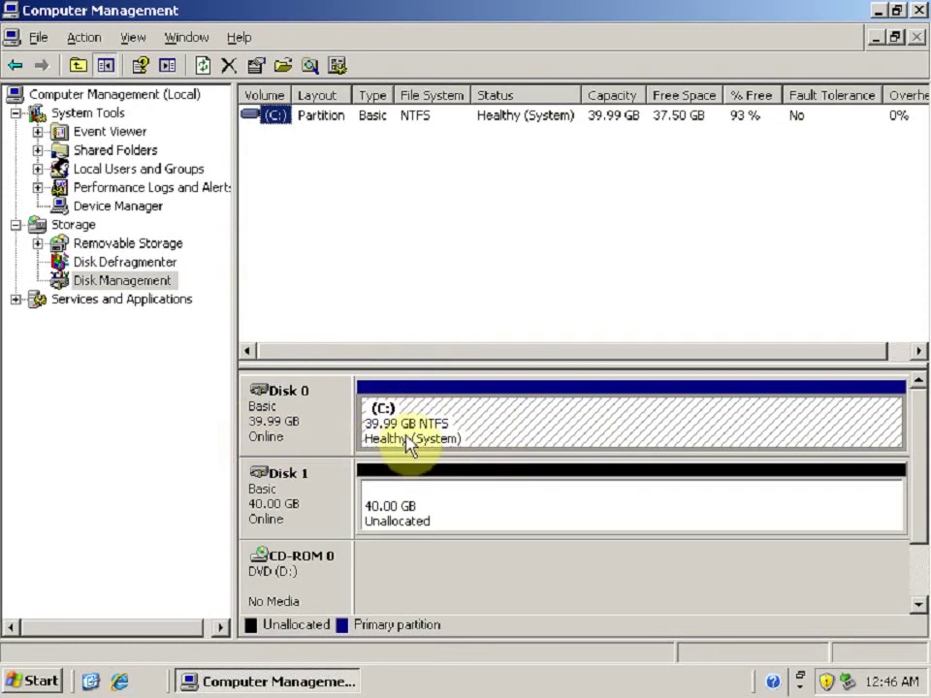
click(320, 426)
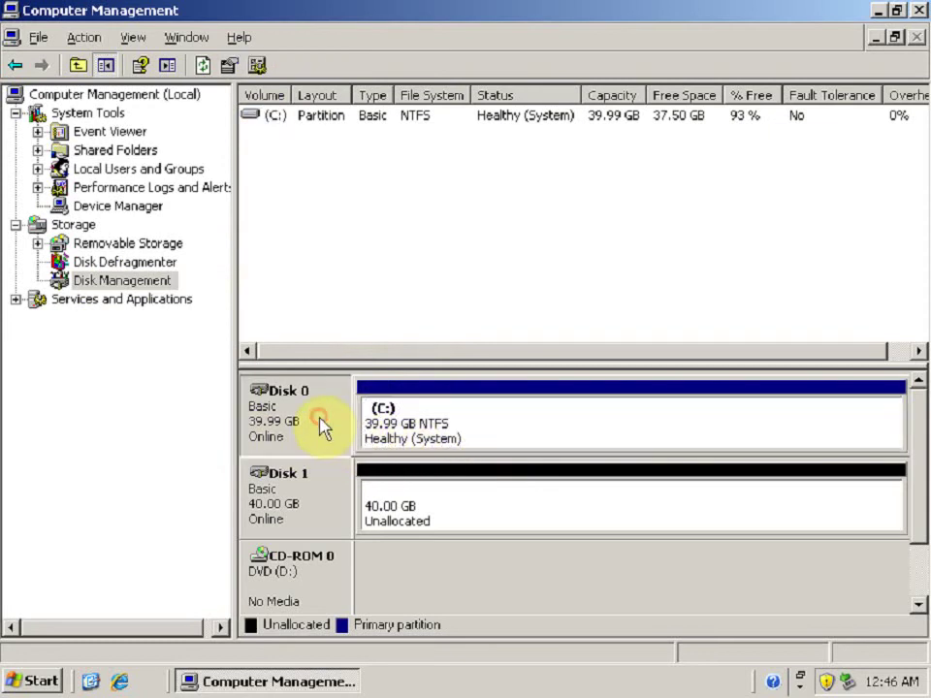
click(320, 485)
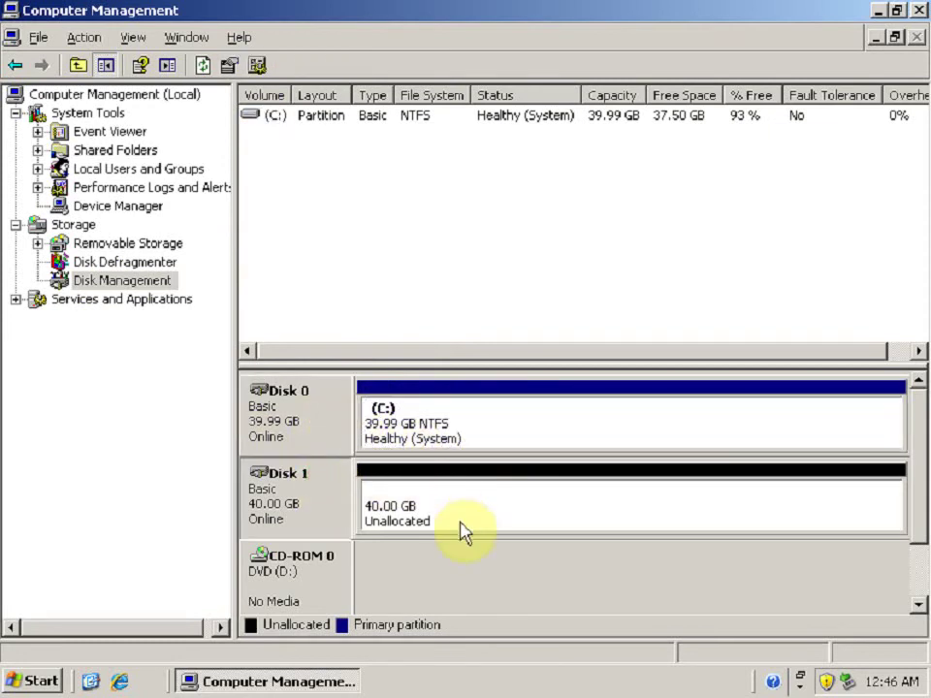
click(326, 419)
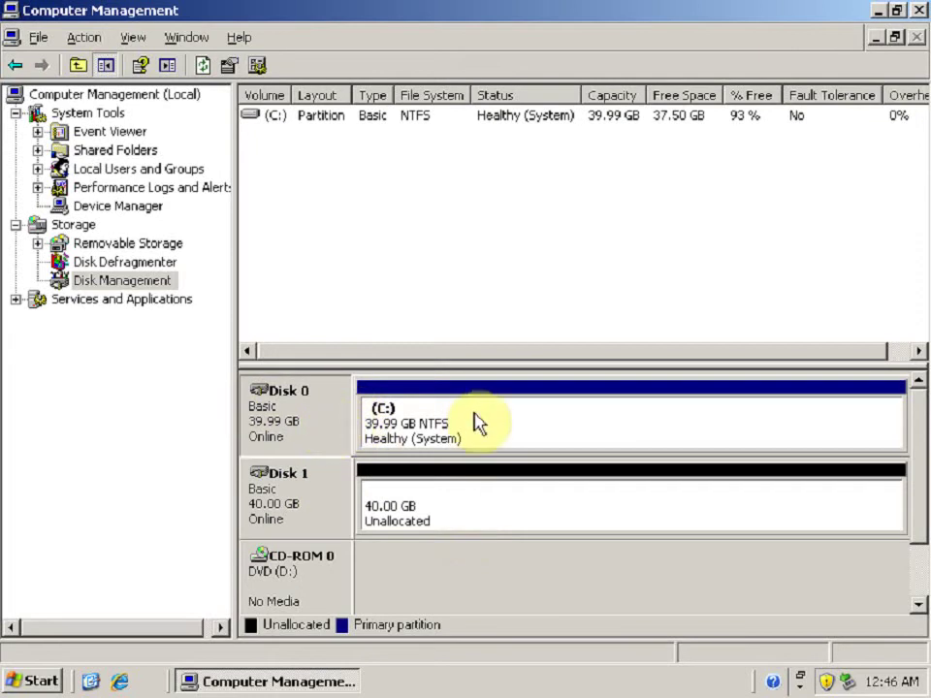
Step: Select the C: partition on Disk 0, then Disk 1's unallocated space
click(476, 423)
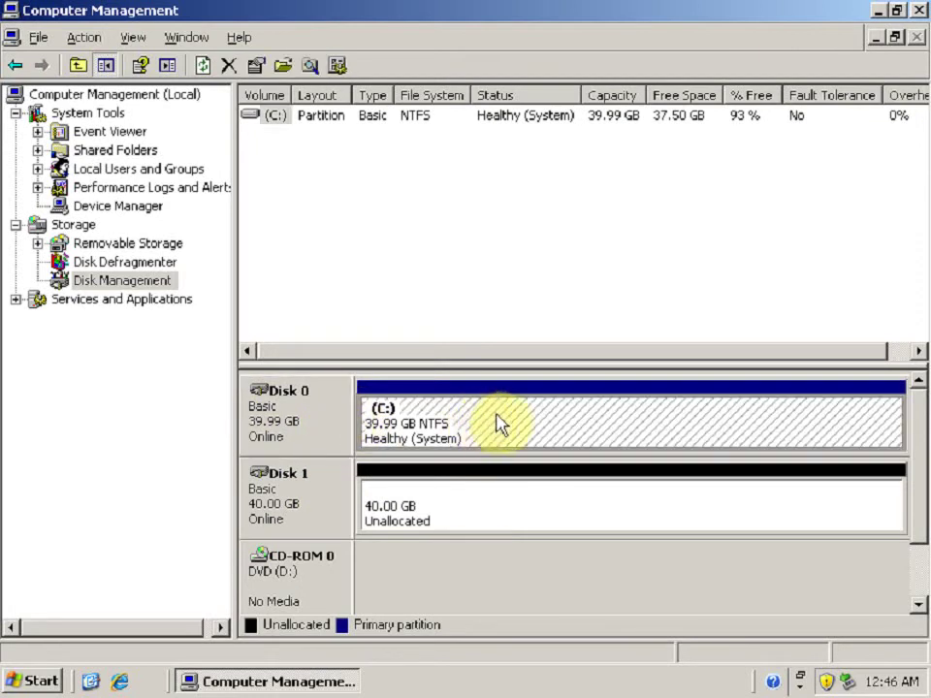
click(330, 485)
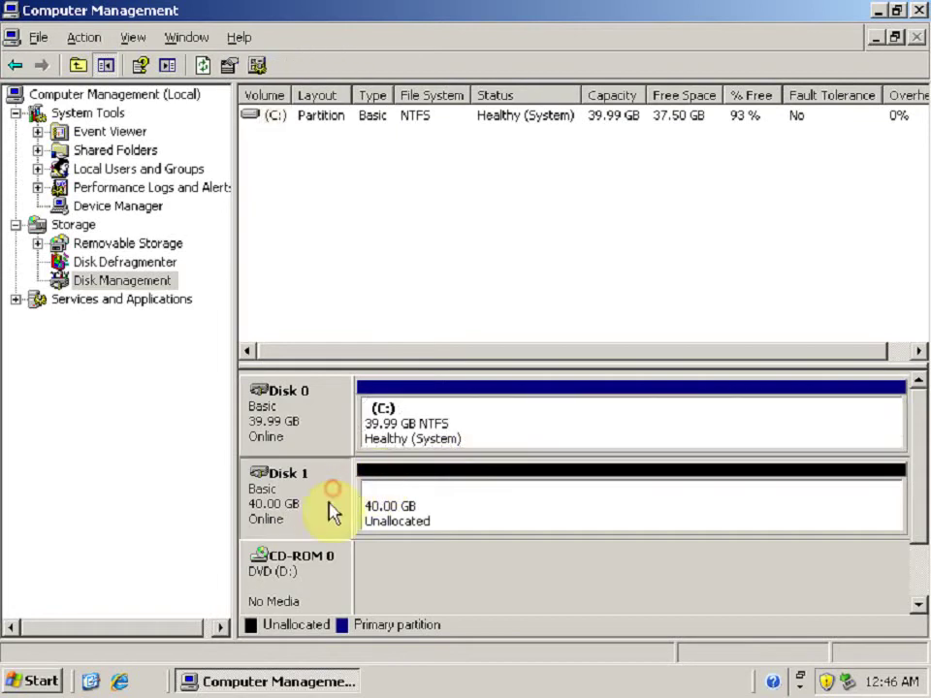
click(472, 506)
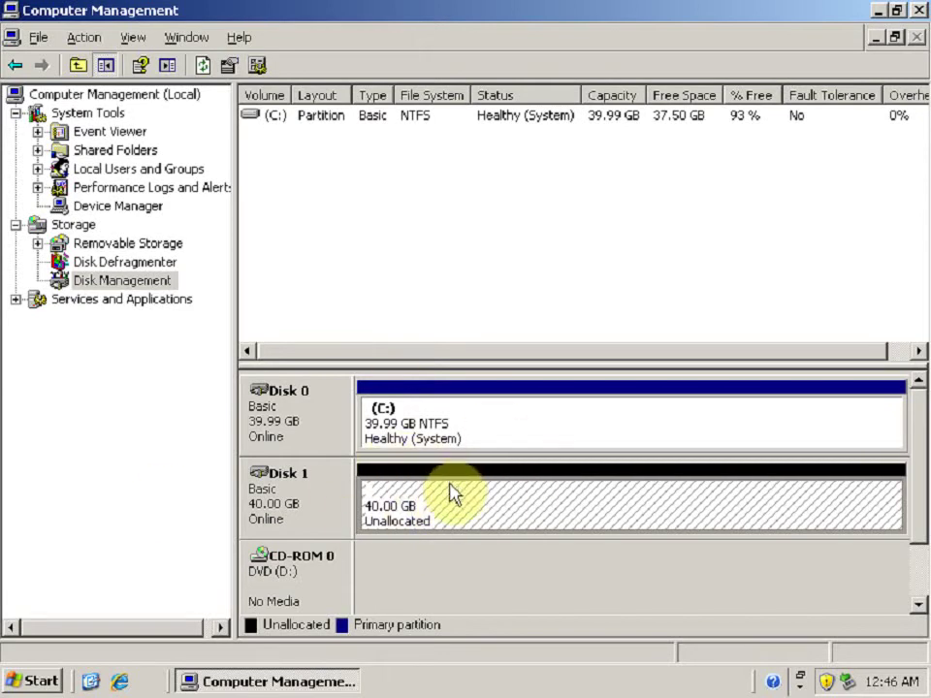
click(40, 680)
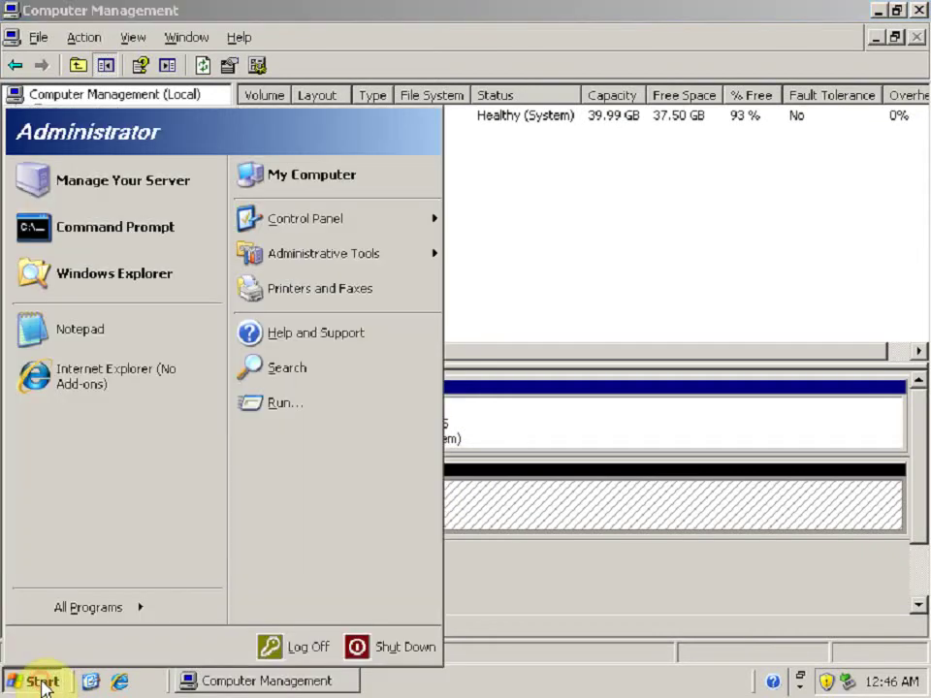
Step: Open Local Disk (C:) from My Computer and confirm the Mount folder is empty
click(367, 184)
double_click(87, 180)
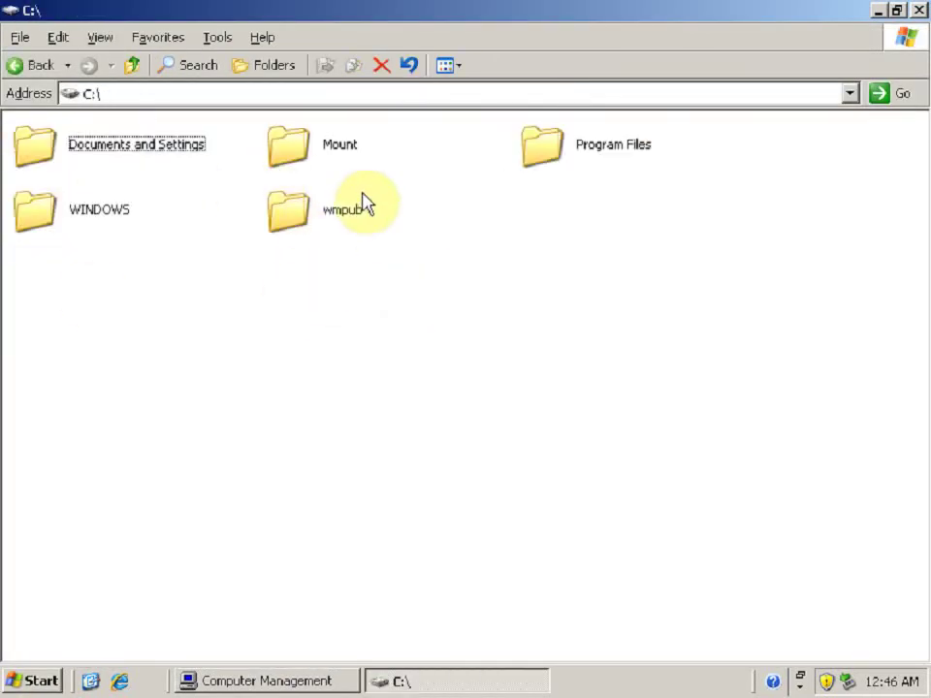
double_click(291, 147)
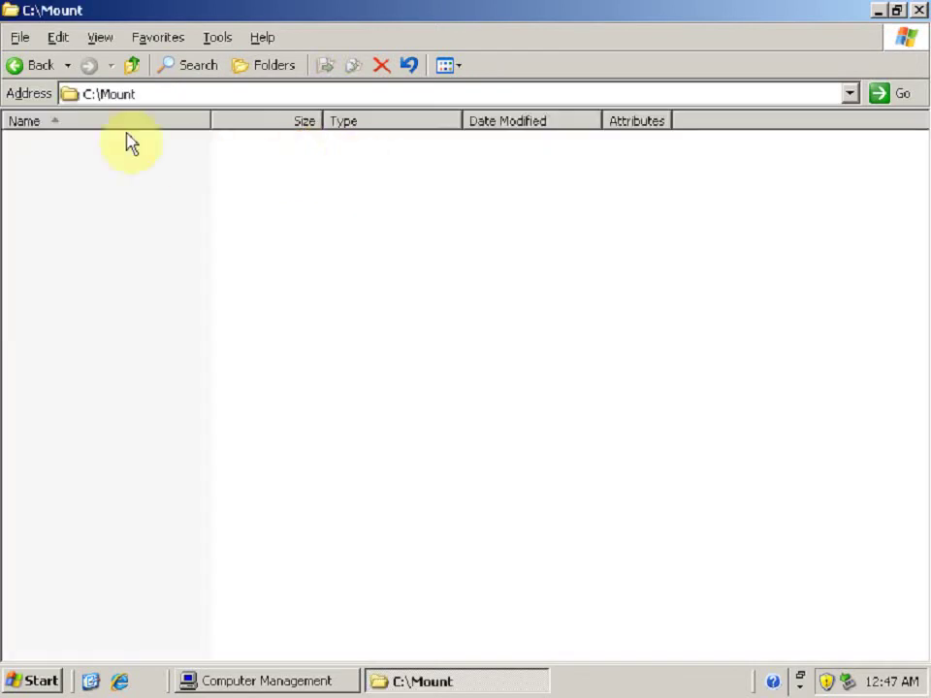
click(29, 70)
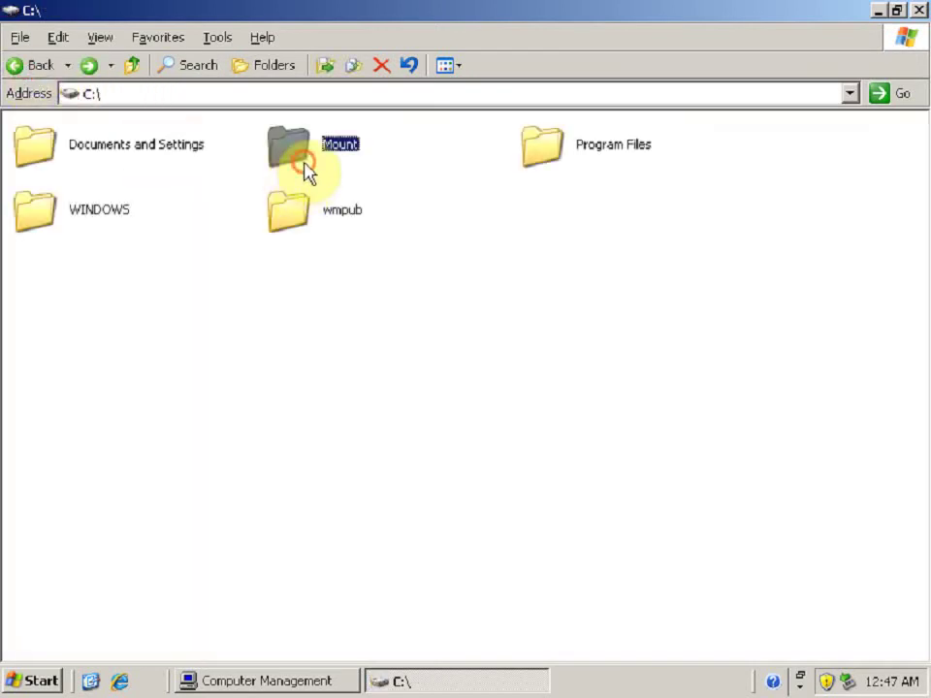
Step: Select the Mount folder in the C:\ listing
click(352, 175)
click(312, 145)
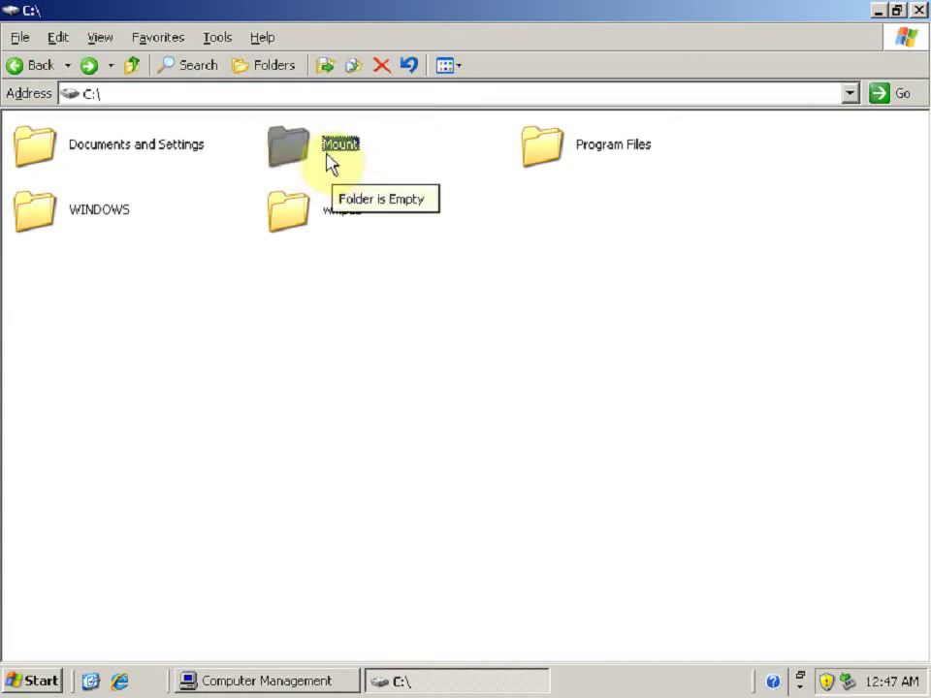
click(388, 158)
click(301, 152)
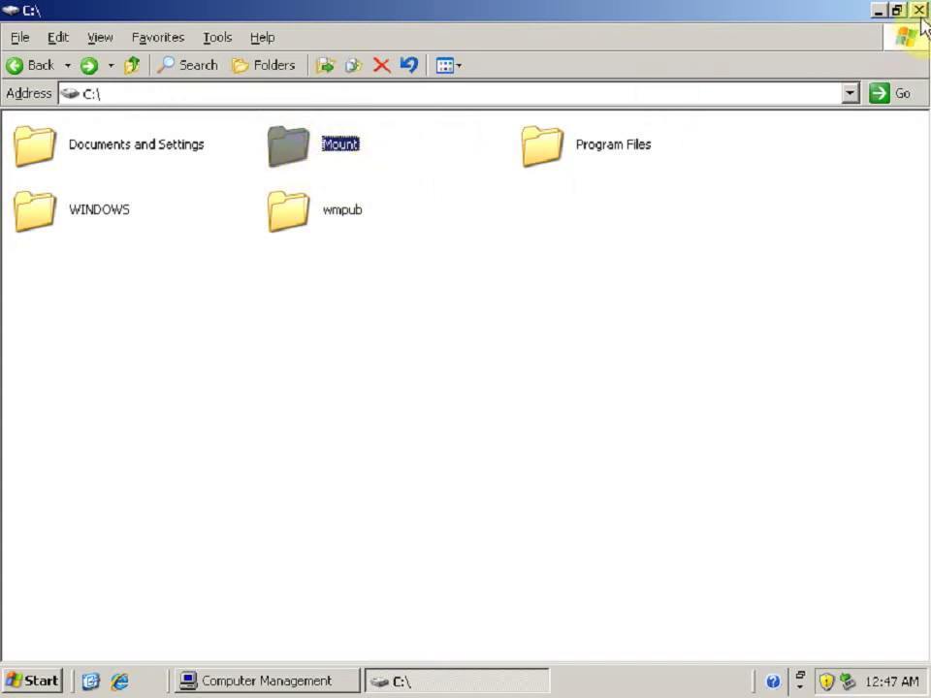
click(278, 682)
Step: Launch the New Partition Wizard on Disk 1's unallocated space and keep Primary partition
click(452, 505)
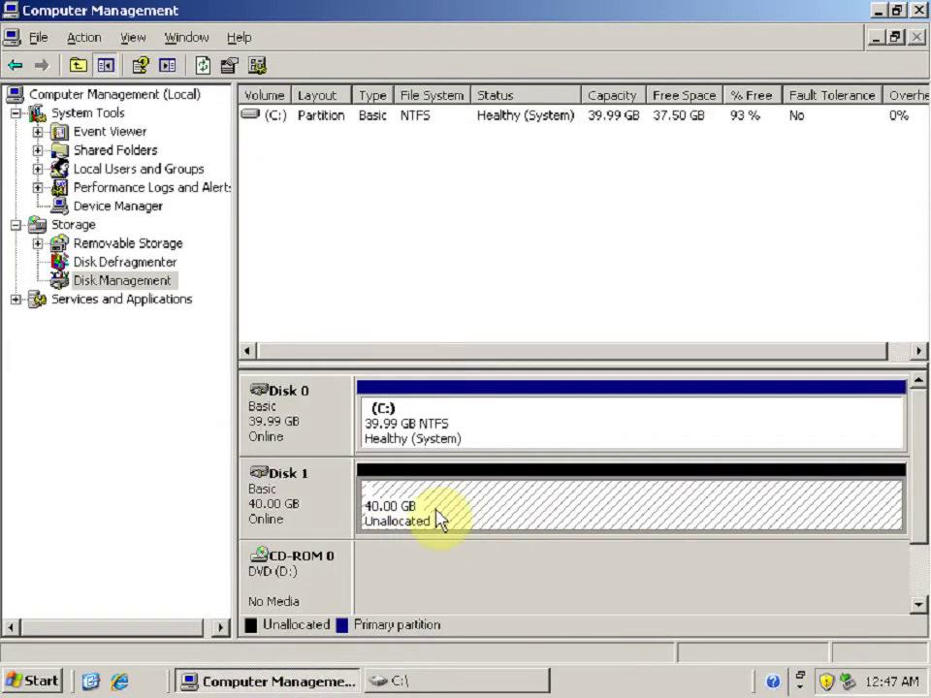
right_click(438, 515)
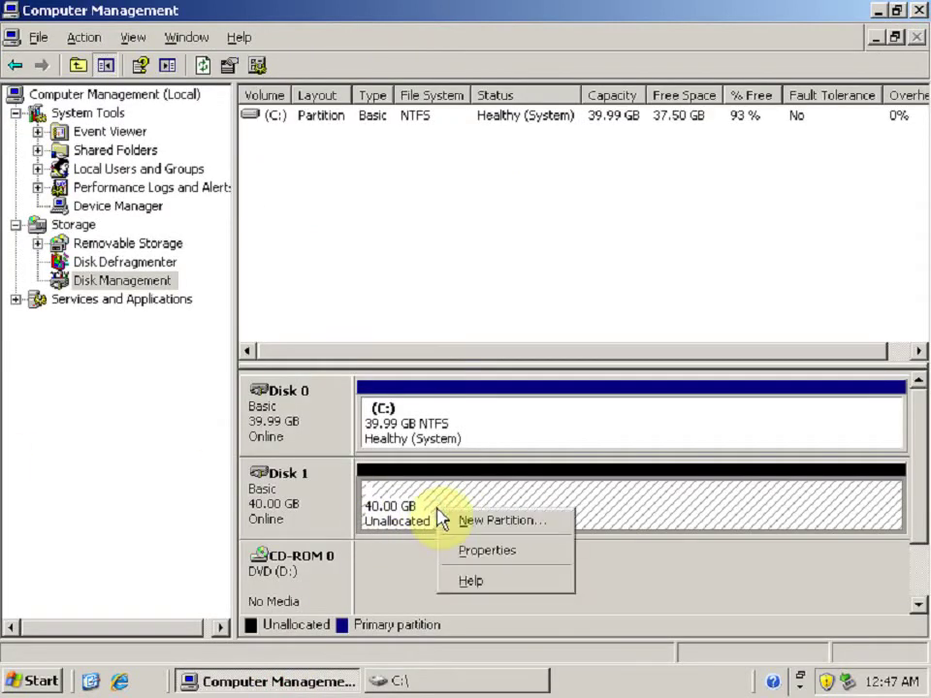
click(497, 524)
drag(528, 123, 452, 127)
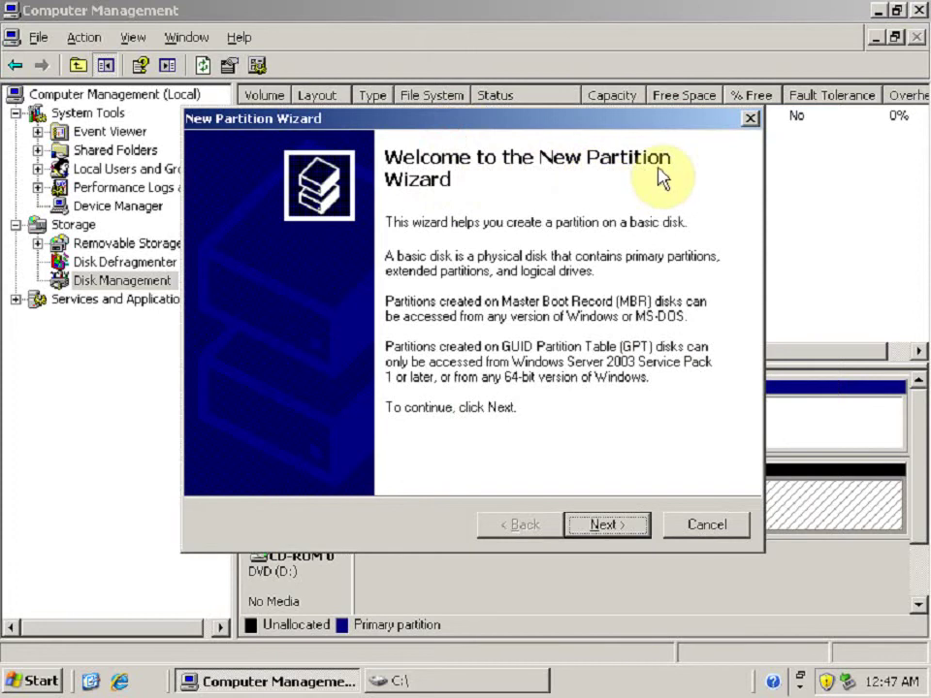
click(629, 528)
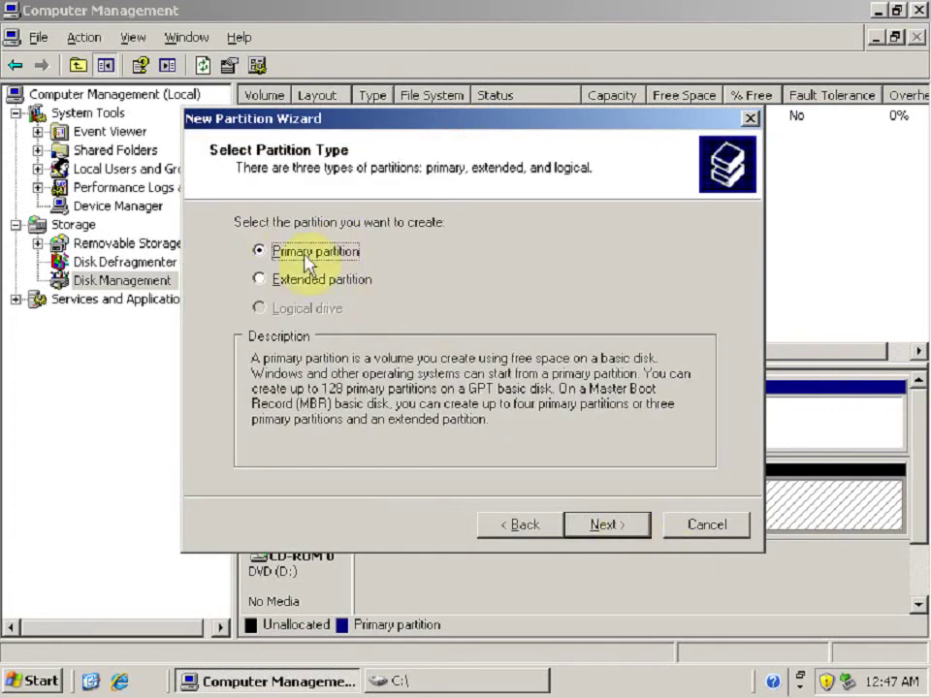
click(605, 535)
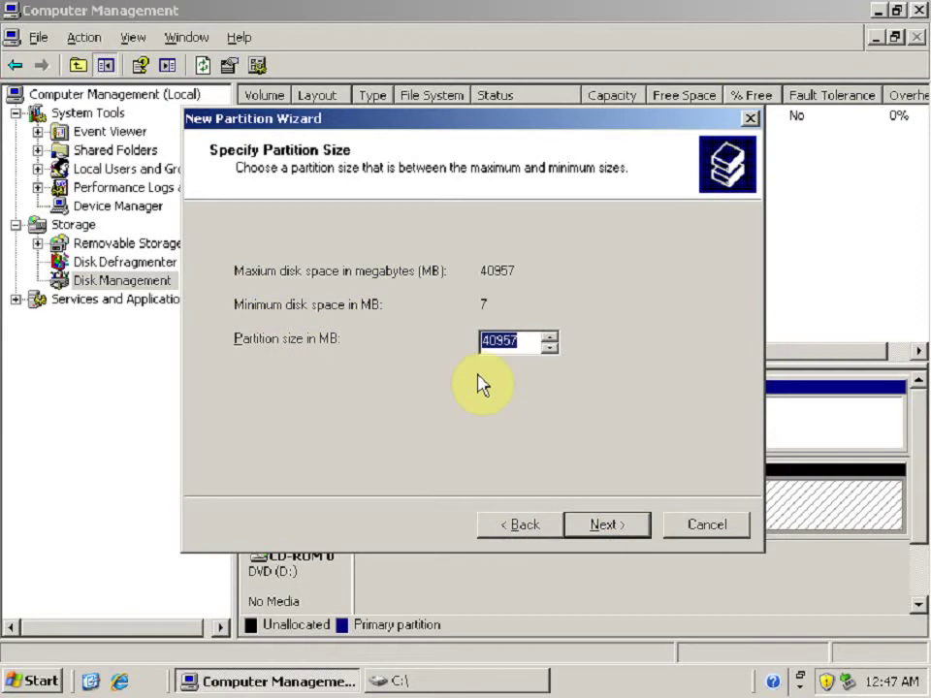
Step: Enter a 1 GB partition size and choose mounting in an empty NTFS folder
text(1024)
click(603, 528)
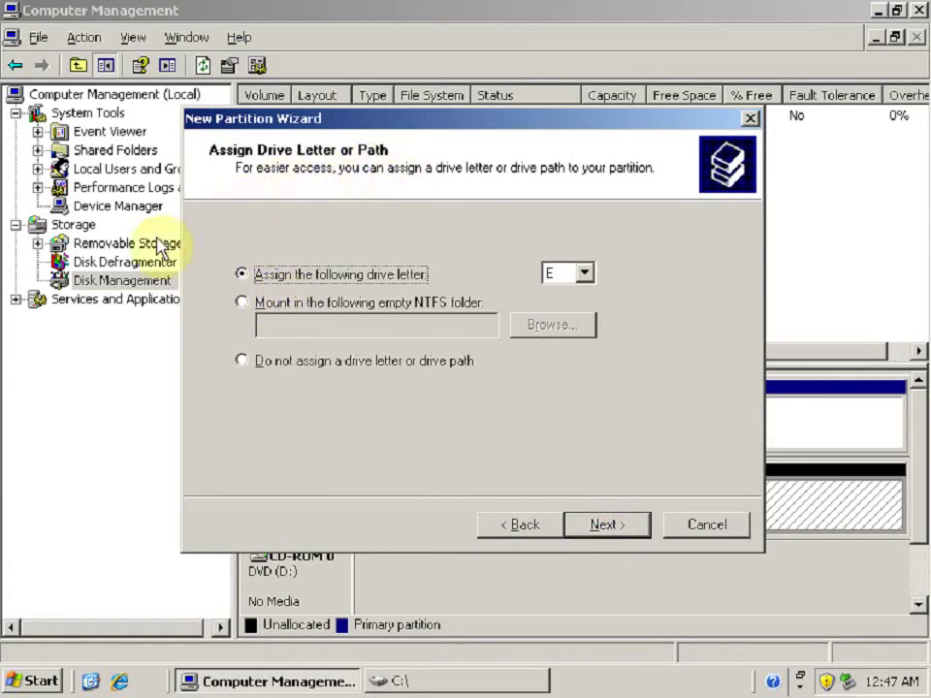
click(286, 308)
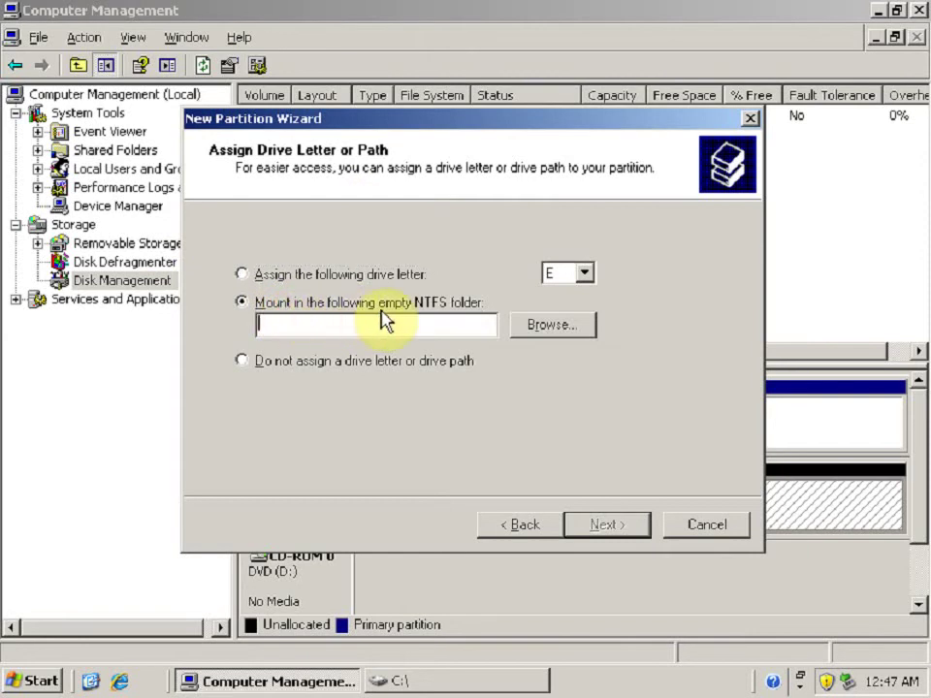
Step: Browse to C:\Mount as the mount folder and advance to the Format Partition page
click(410, 324)
click(549, 333)
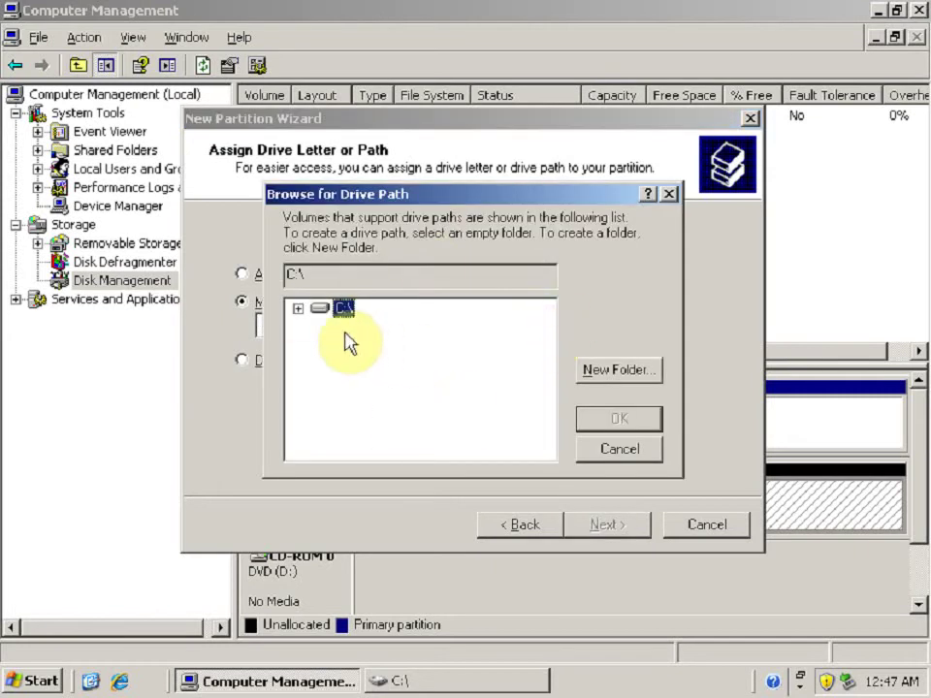
click(297, 309)
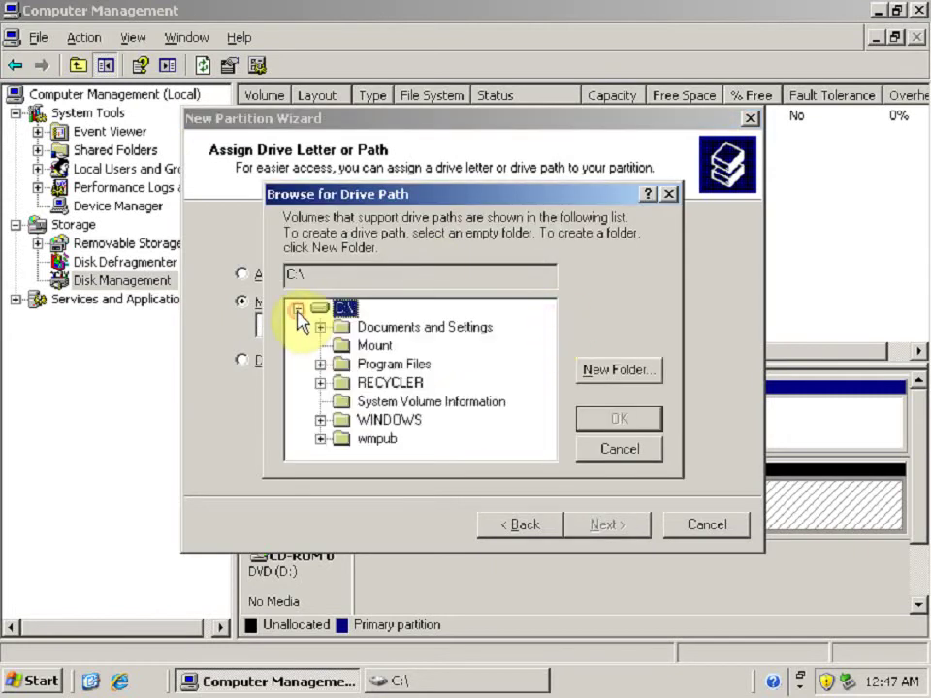
click(368, 347)
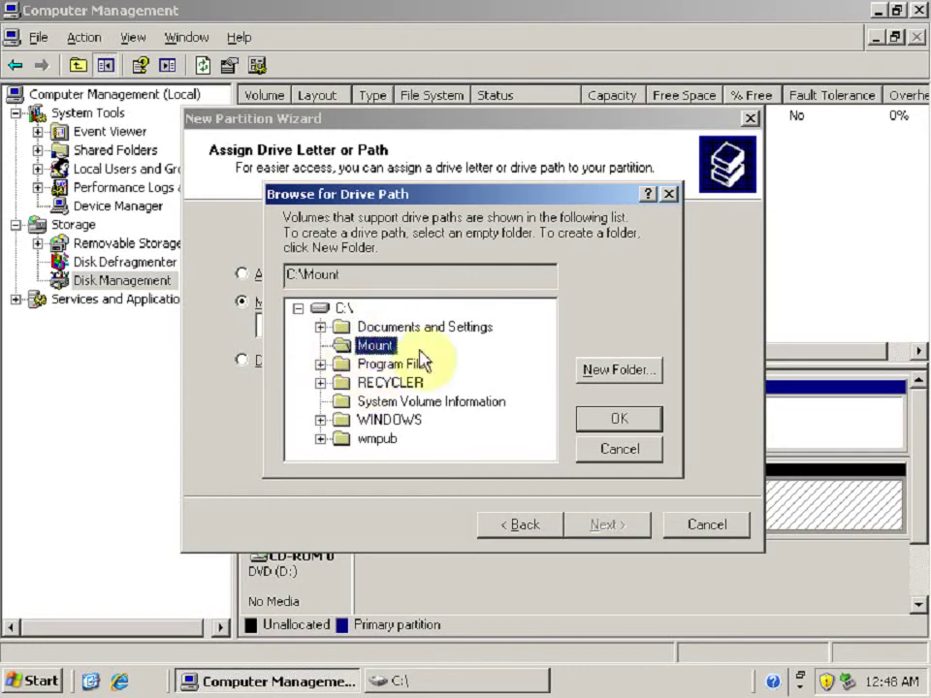
click(617, 419)
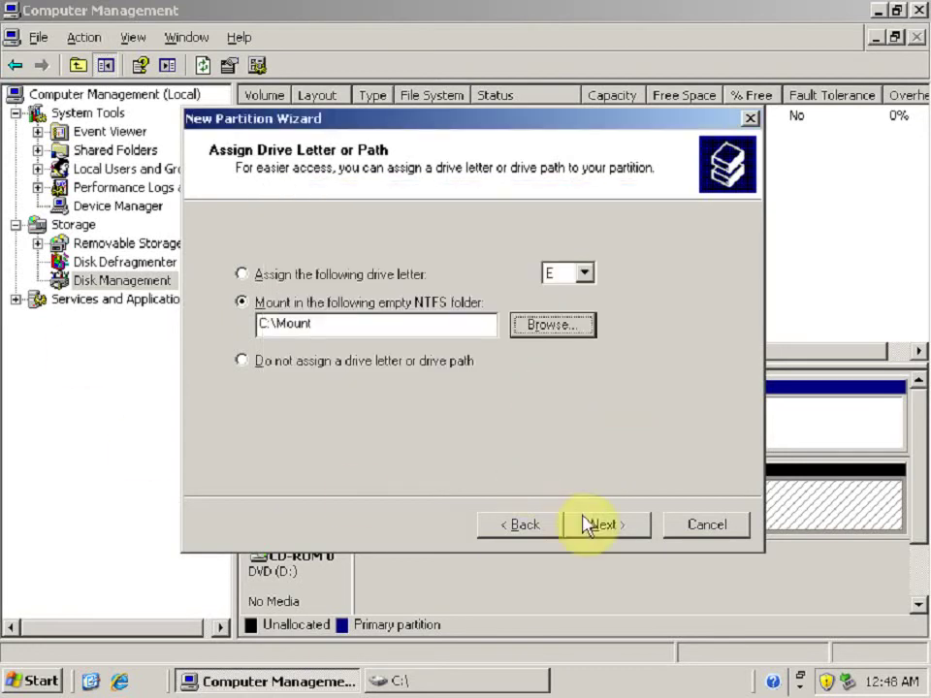
click(595, 525)
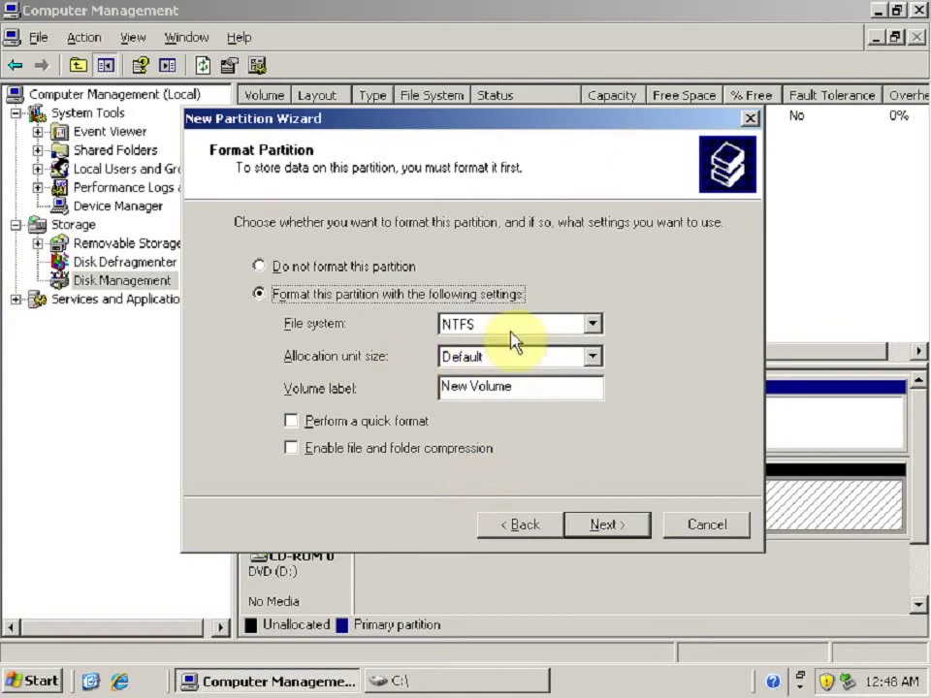
Step: Keep NTFS with quick format on, finish the wizard, and select the new 1.00 GB New Volume
click(543, 330)
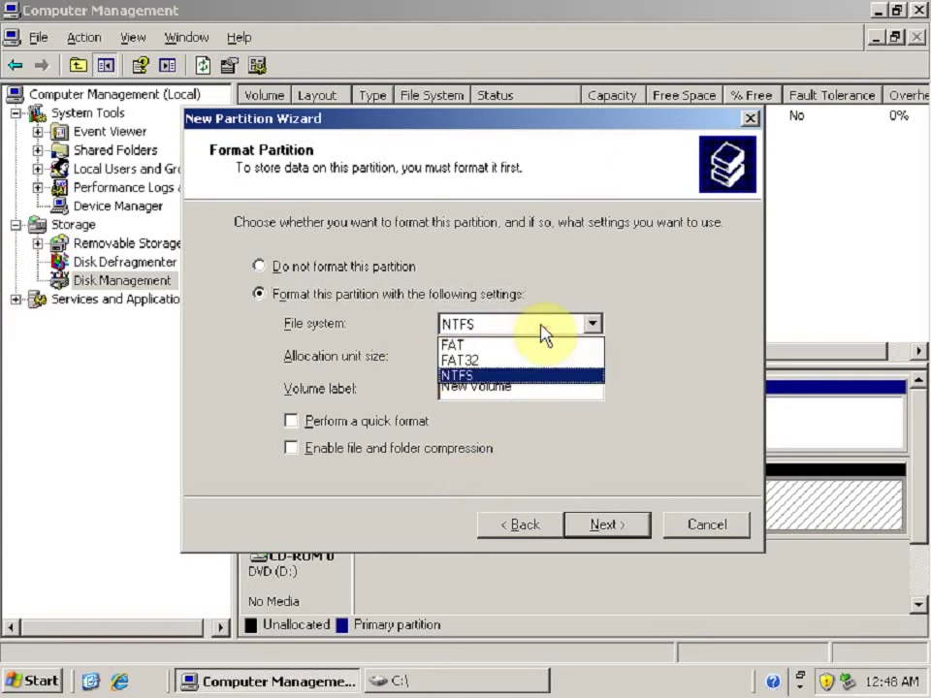
click(539, 375)
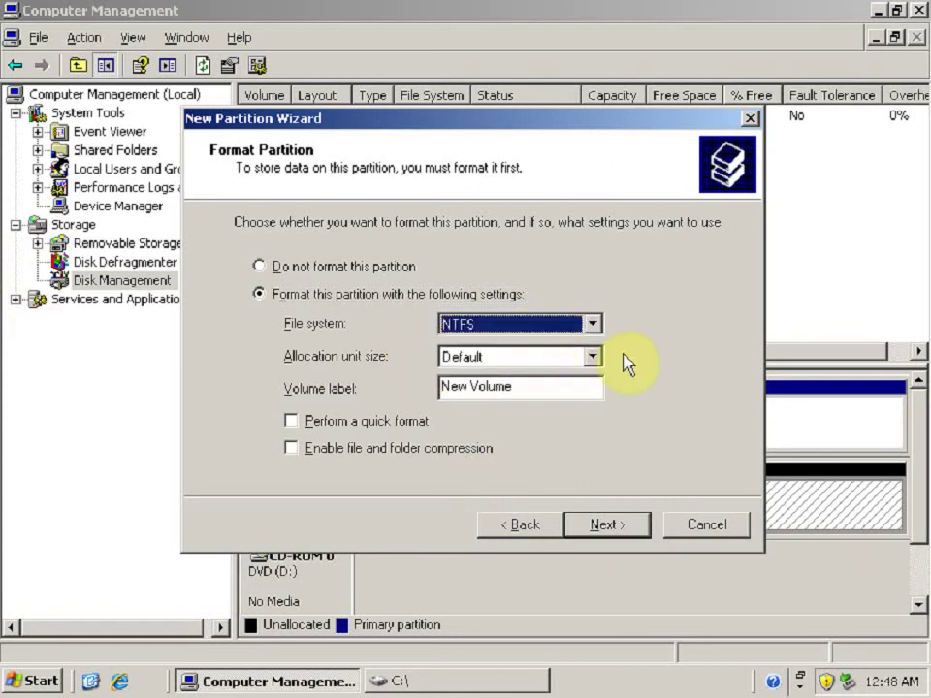
click(344, 425)
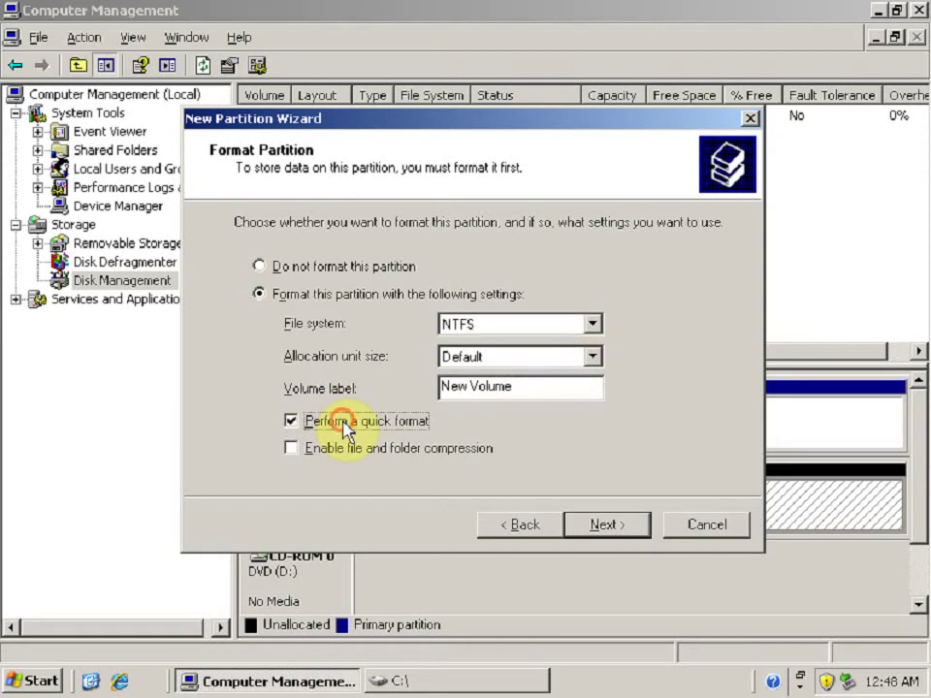
click(601, 528)
click(603, 529)
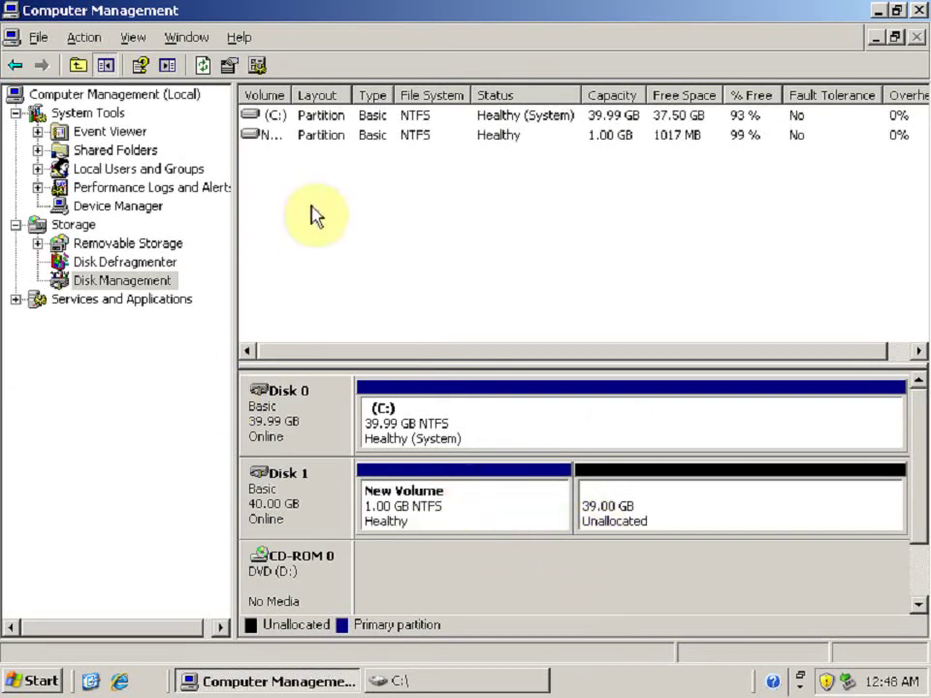
click(270, 136)
click(397, 499)
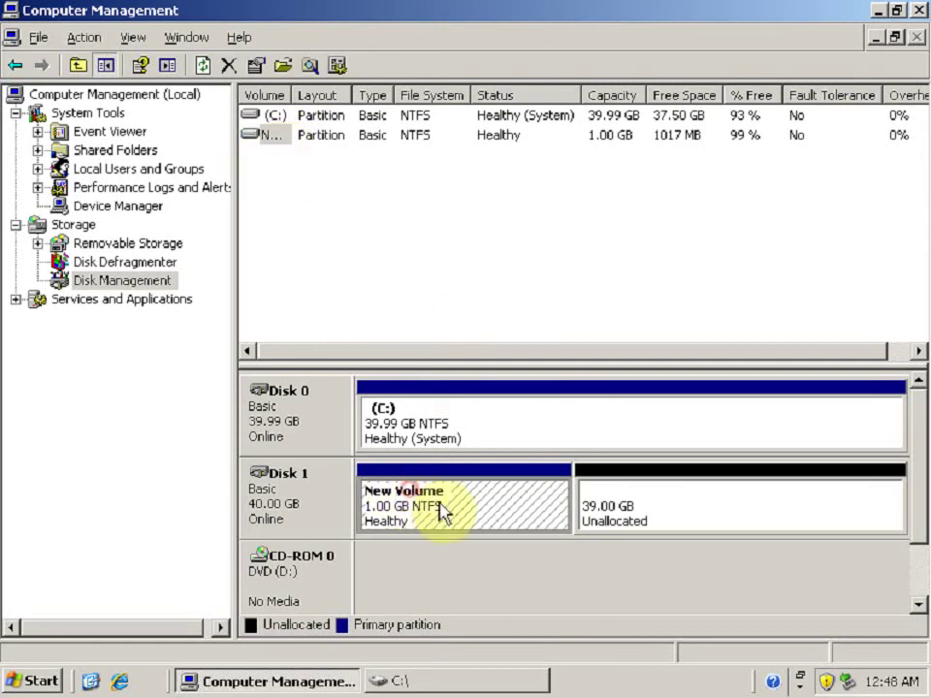
Step: Open the Mount folder's Properties in C:\ and confirm its type is Mounted Volume
click(429, 686)
click(393, 355)
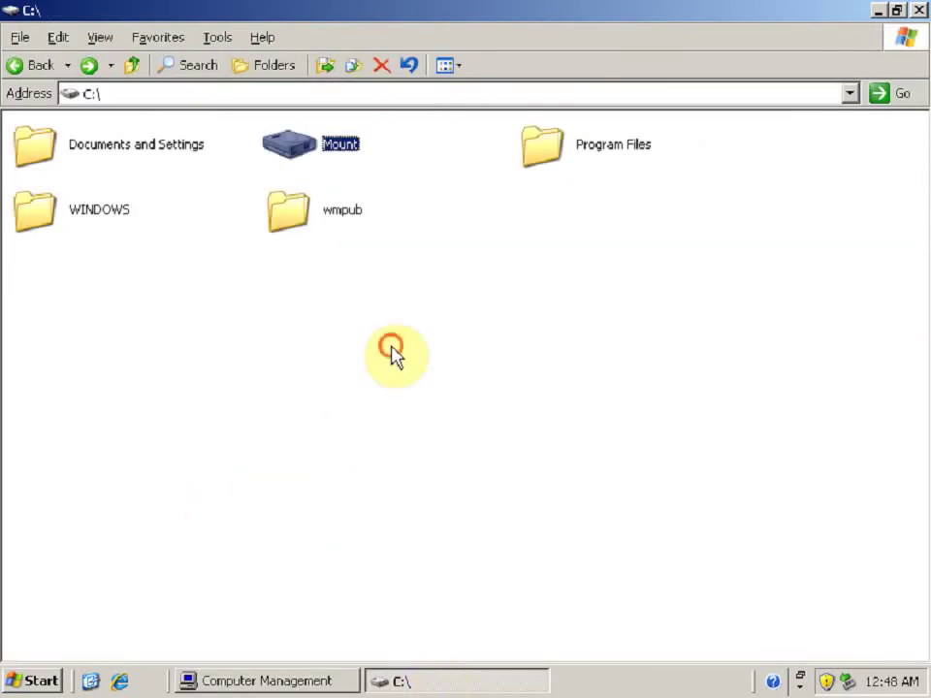
click(336, 151)
click(451, 244)
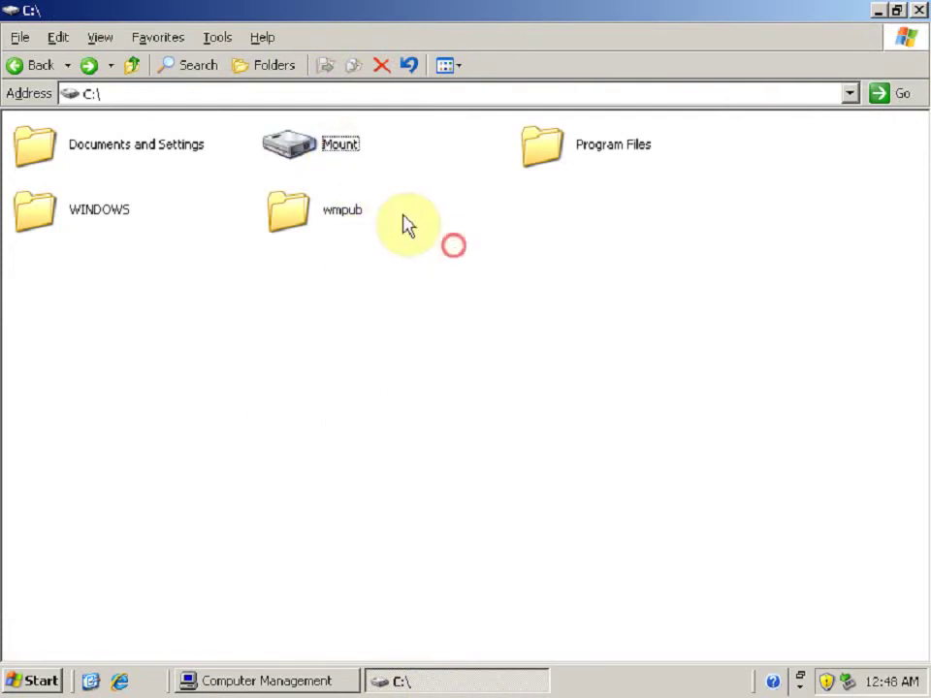
click(301, 155)
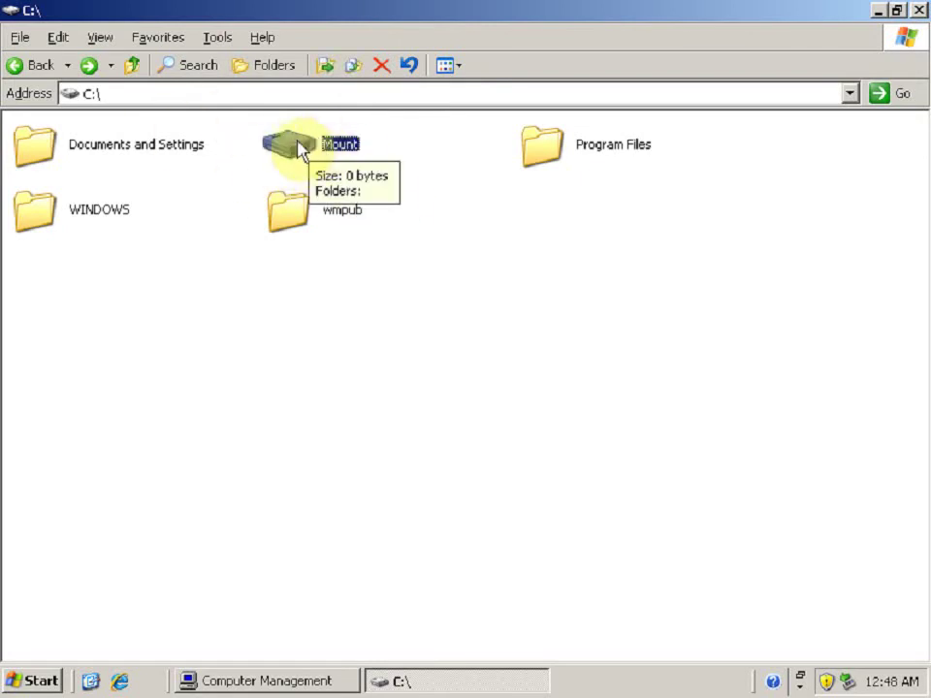
right_click(301, 152)
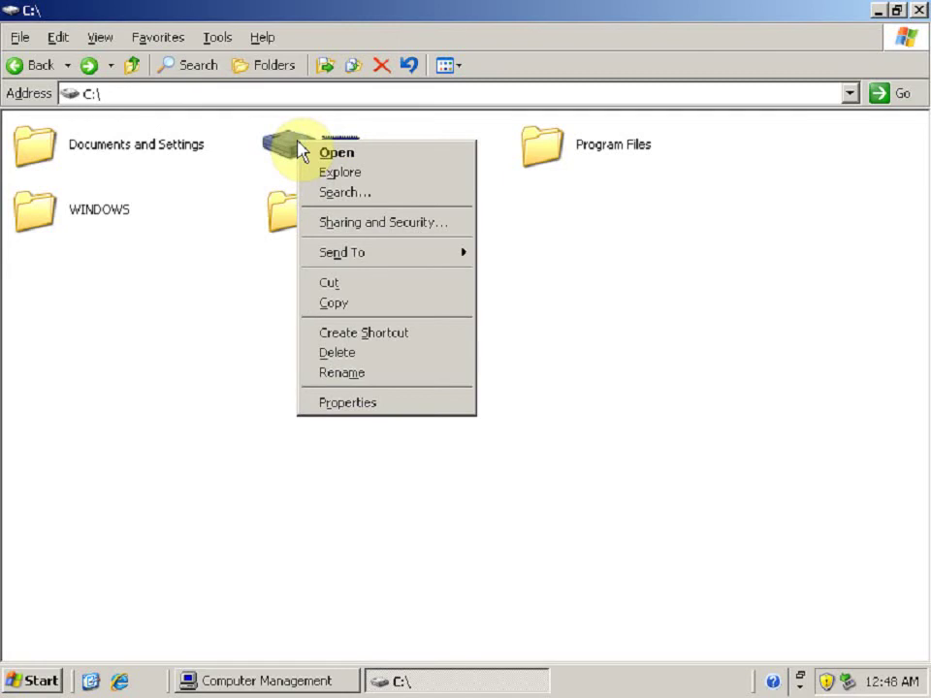
click(375, 404)
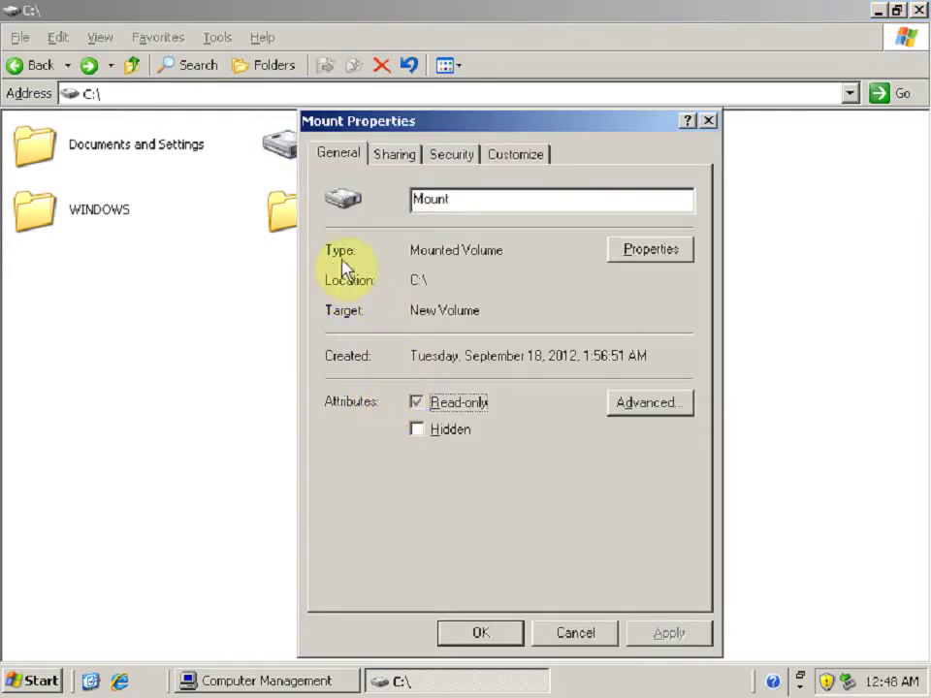
drag(420, 250, 518, 250)
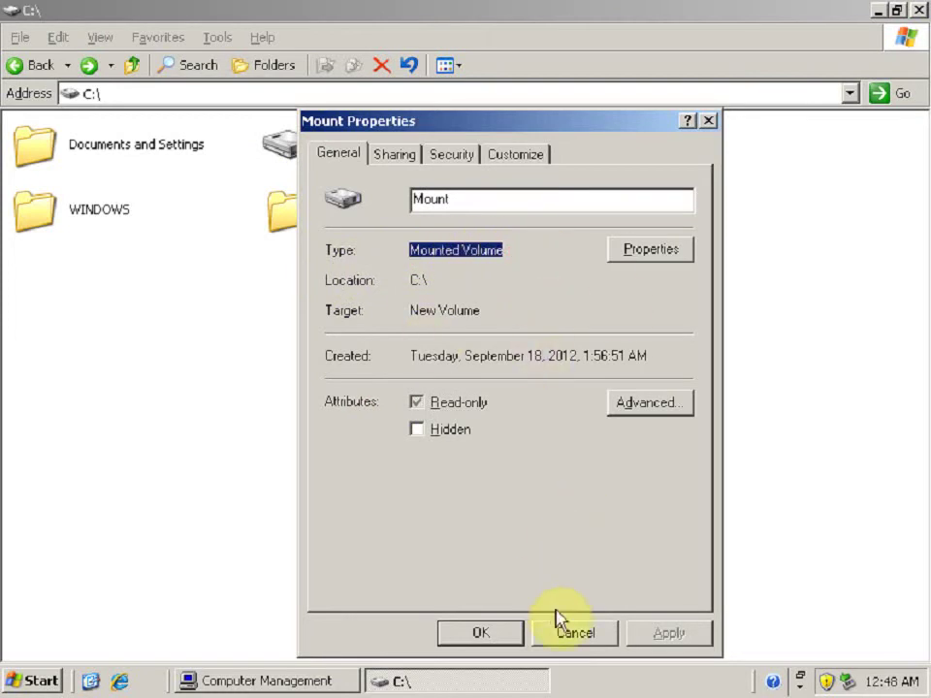
click(567, 633)
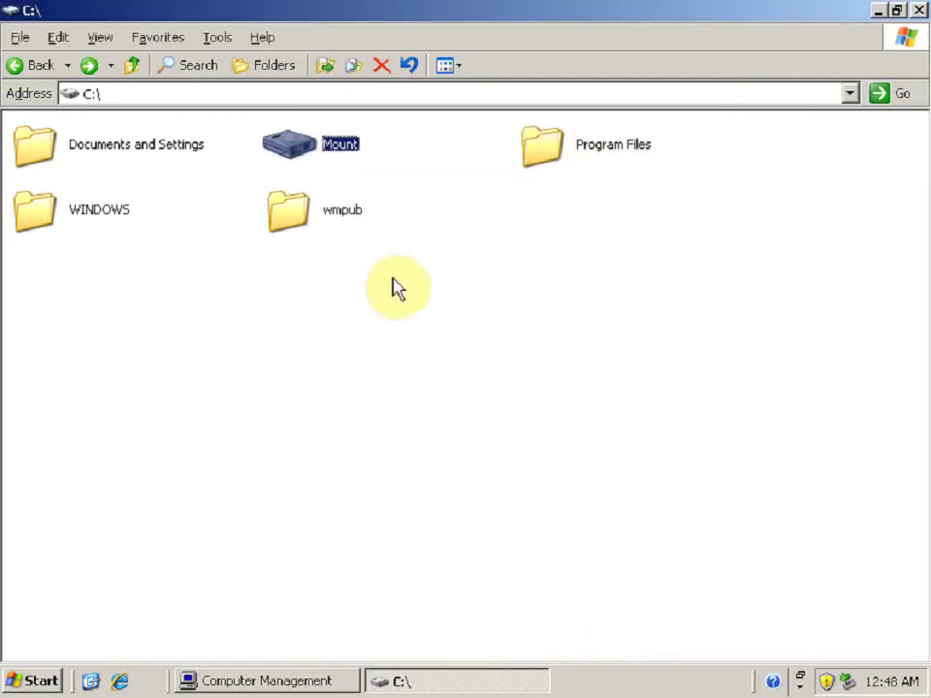
Step: Compare with Documents and Settings Properties showing File Folder, then close the C:\ window
right_click(161, 146)
click(244, 412)
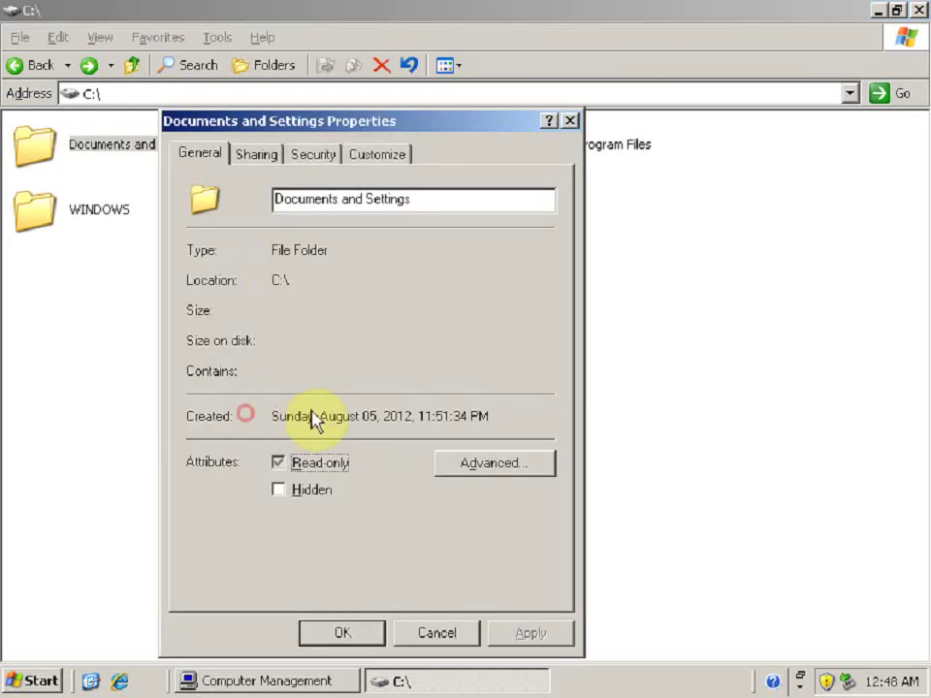
drag(272, 251, 339, 249)
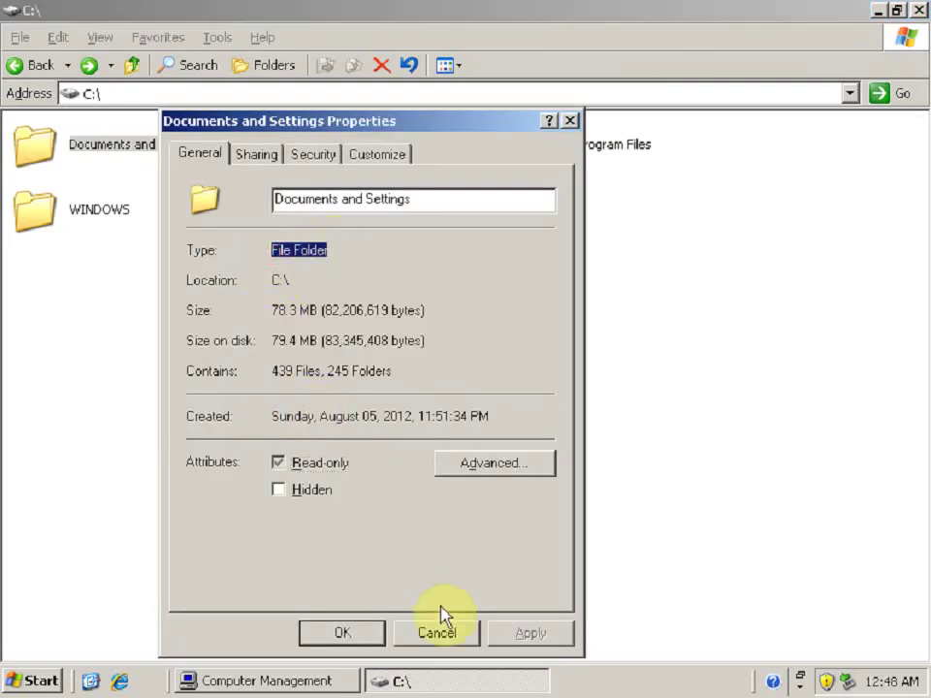
click(441, 634)
click(576, 444)
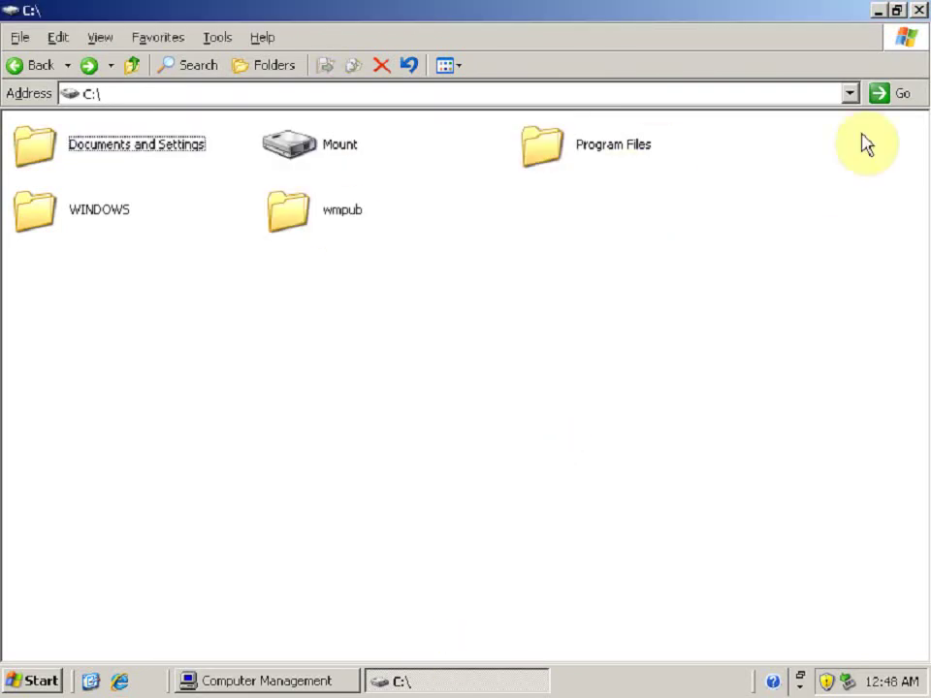
click(917, 10)
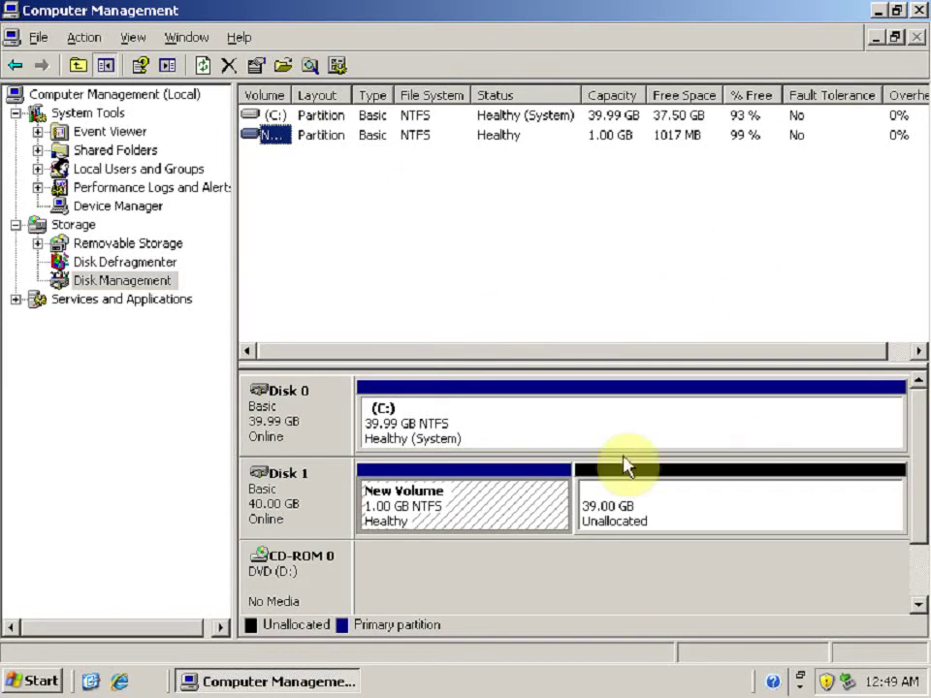
Step: Create a new folder named Mount2 at the root of C: via My Computer
click(42, 682)
click(376, 180)
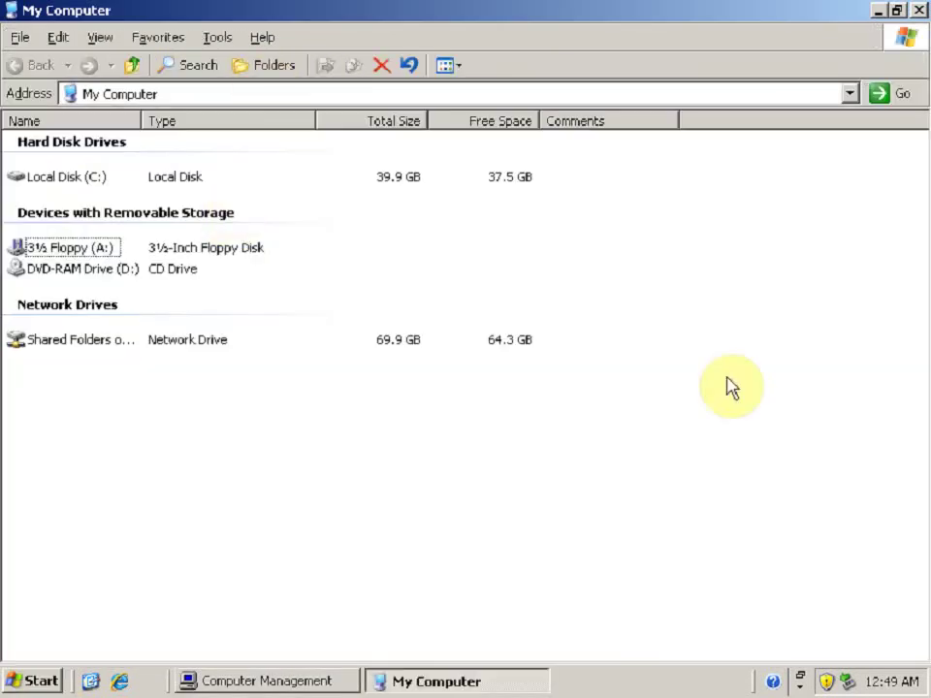
double_click(66, 180)
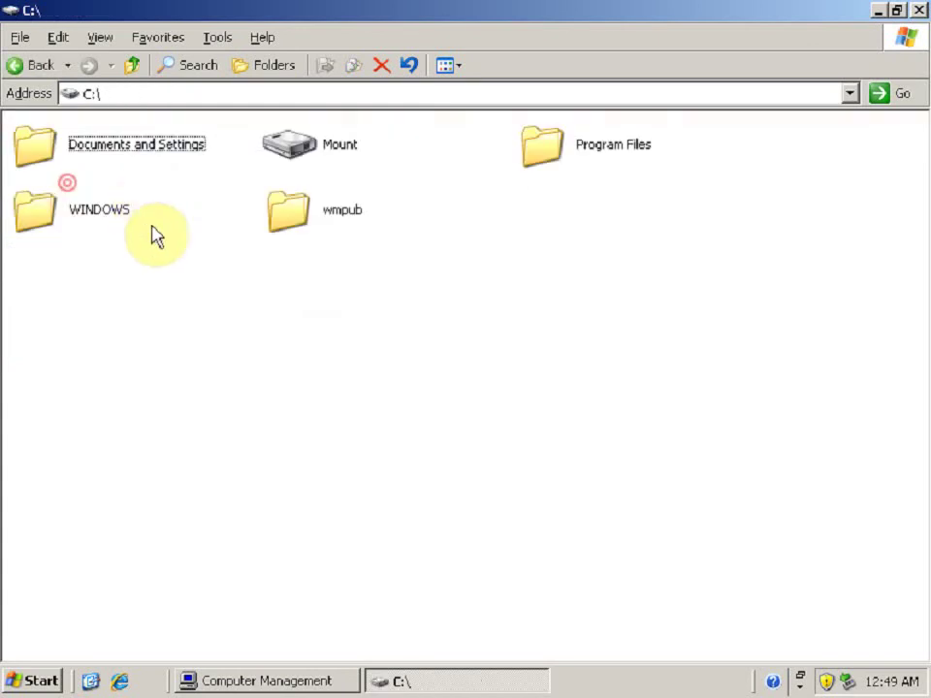
right_click(262, 361)
mouse_move(334, 509)
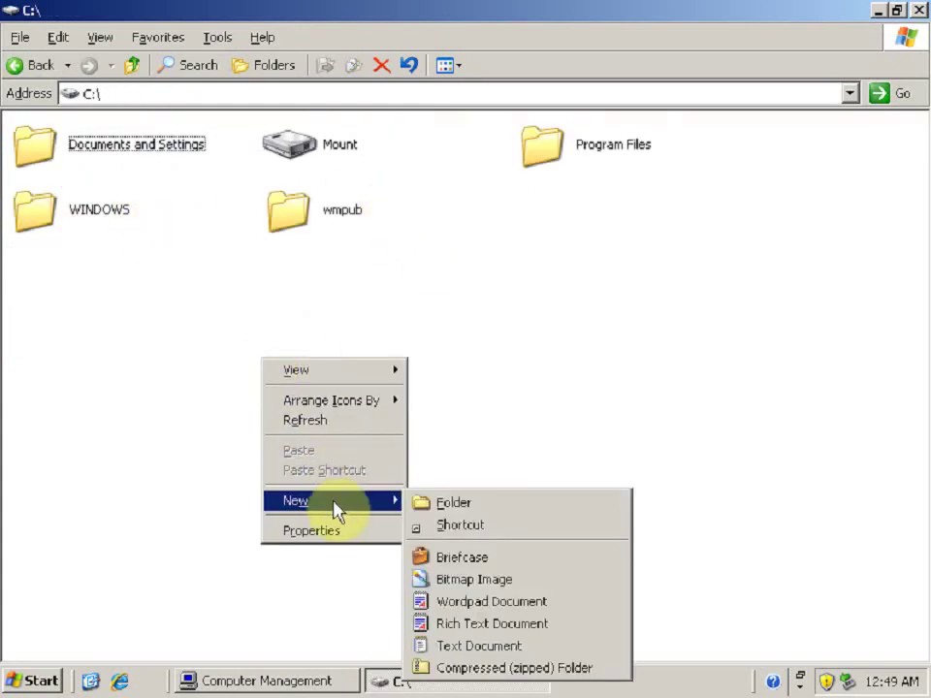
click(467, 507)
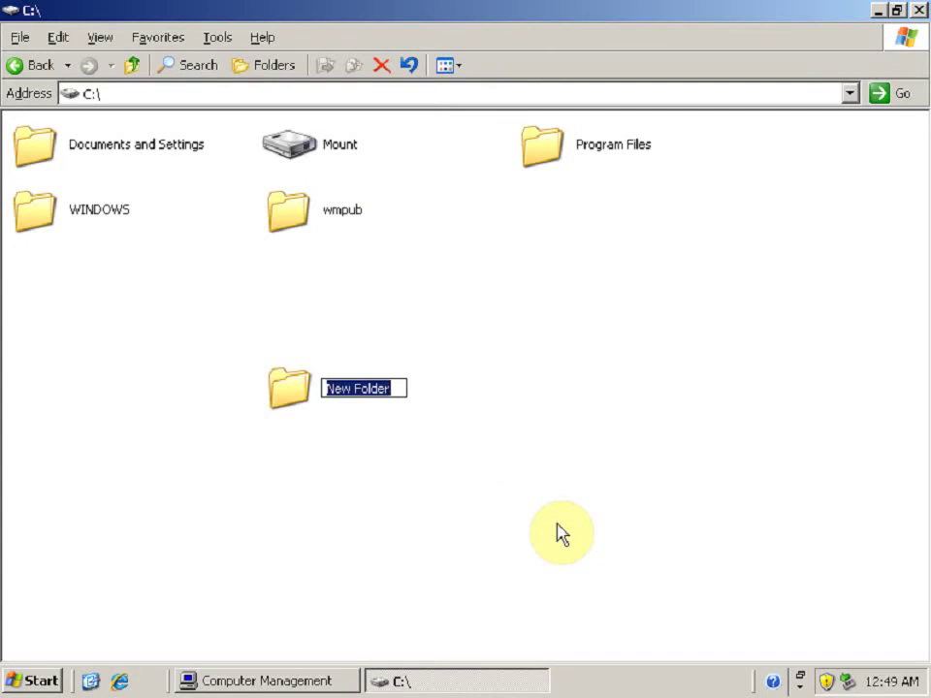
text(Moun)
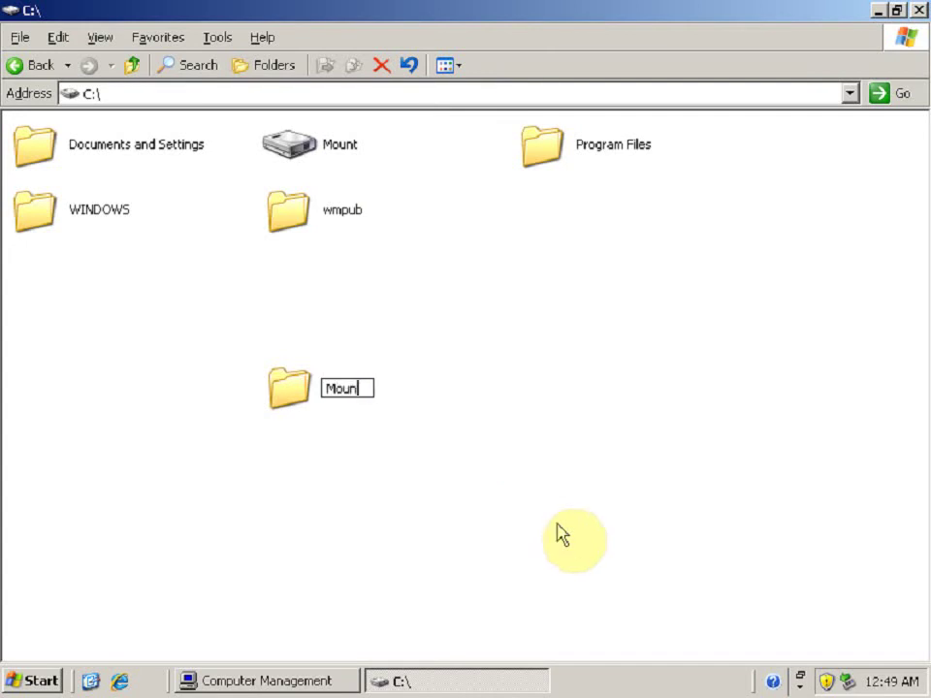
key(Return)
click(595, 492)
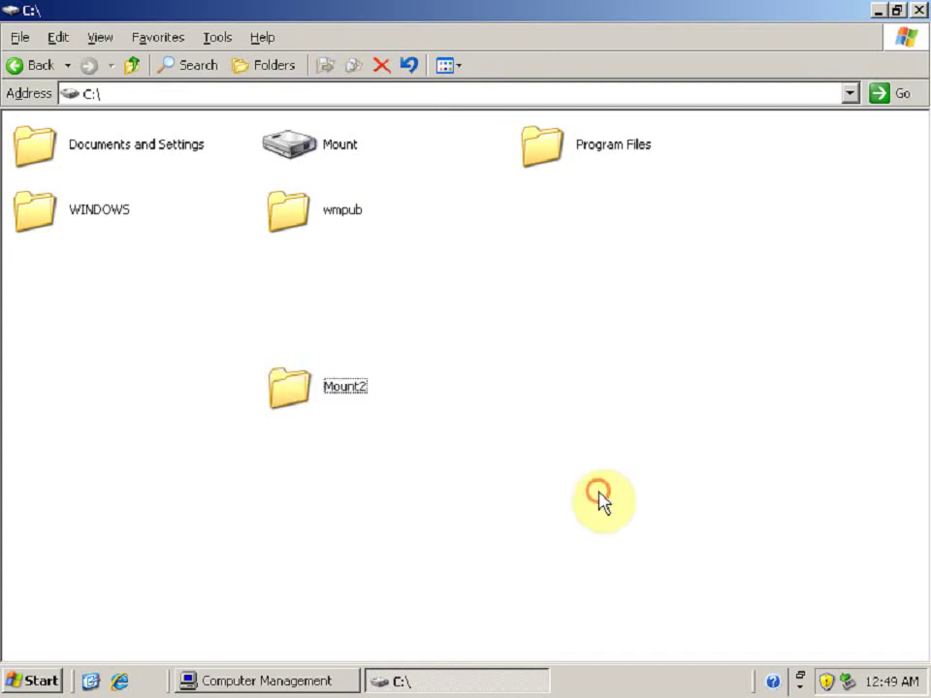
click(222, 691)
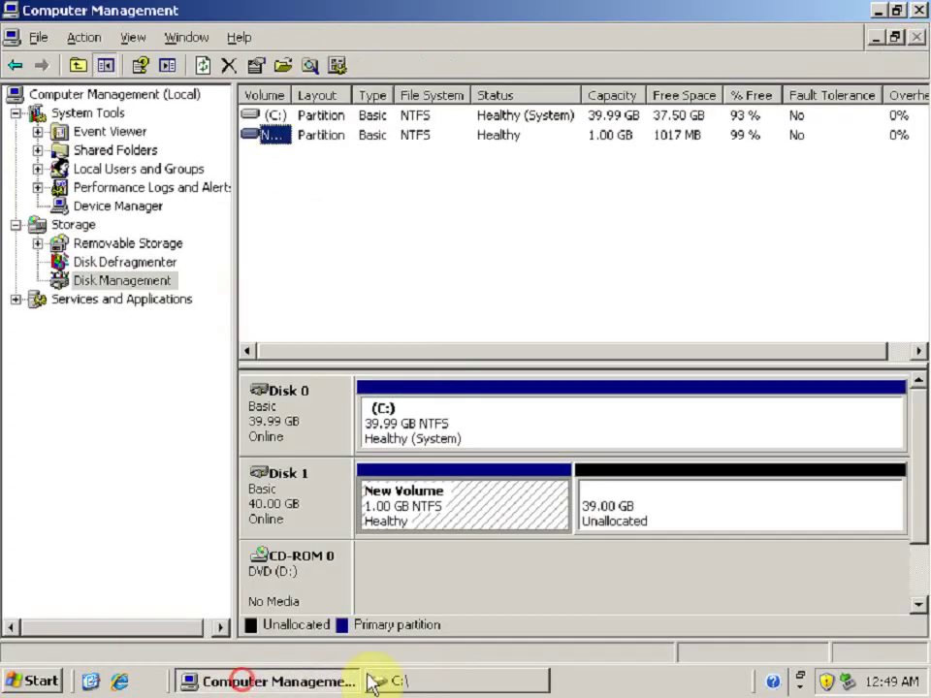
Step: Create a 10240 MB extended partition in Disk 1's unallocated space and select its 10.00 GB free space
right_click(631, 512)
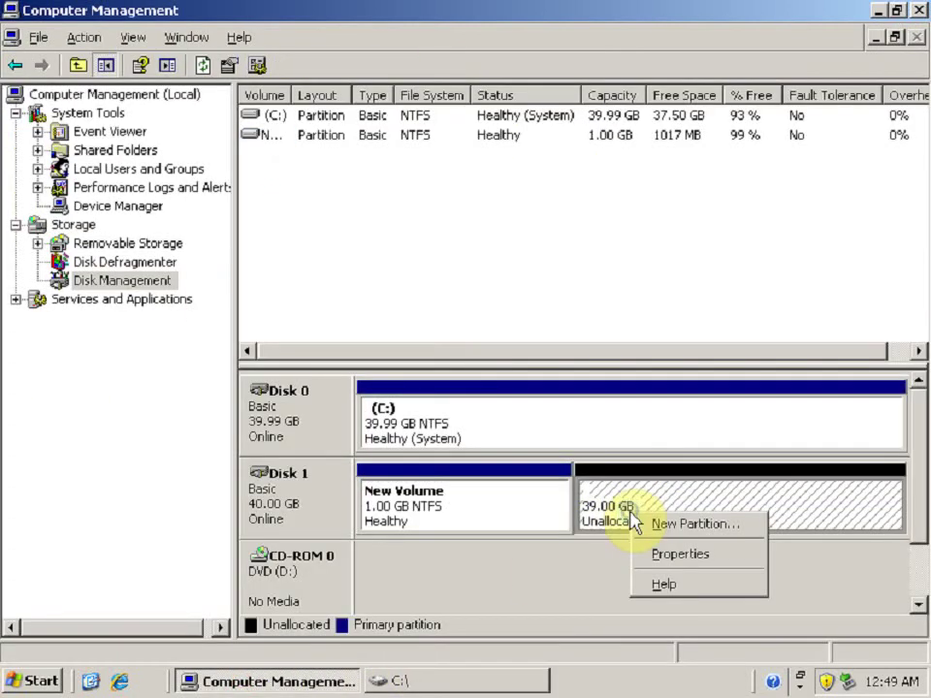
click(696, 526)
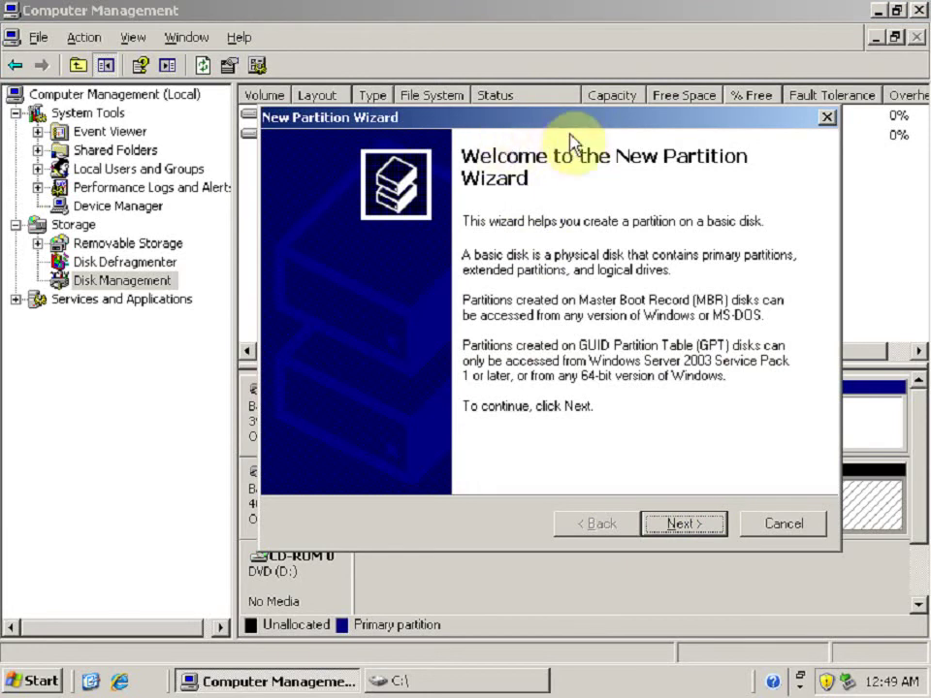
click(683, 525)
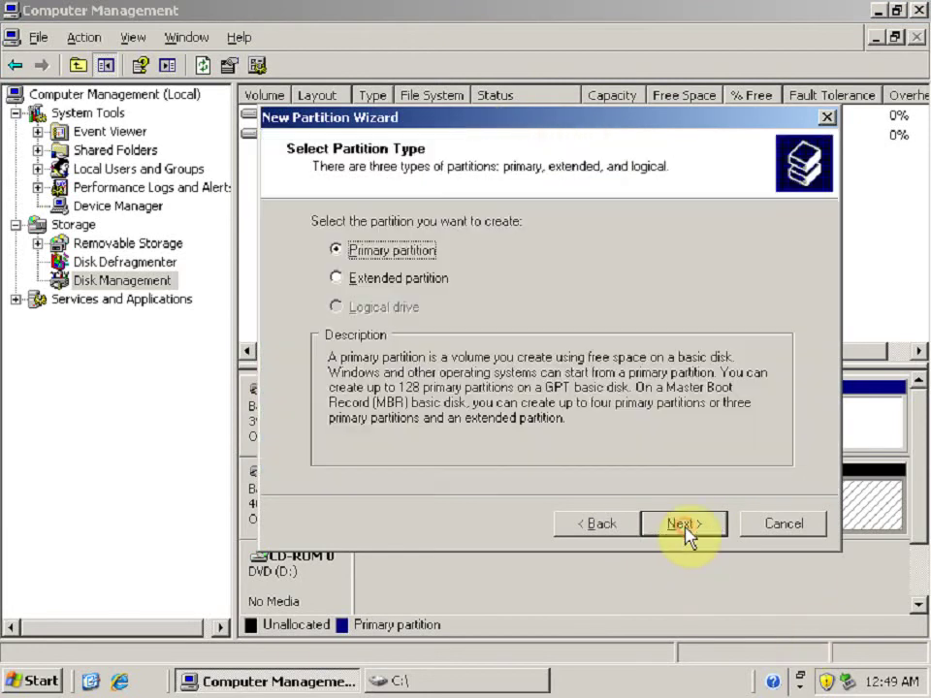
click(399, 279)
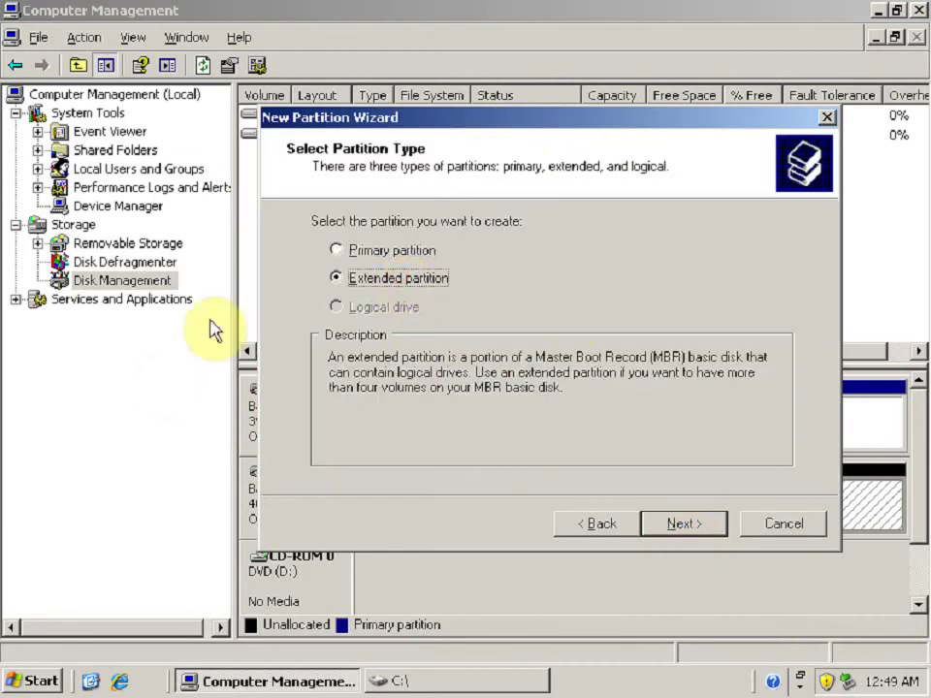
click(682, 530)
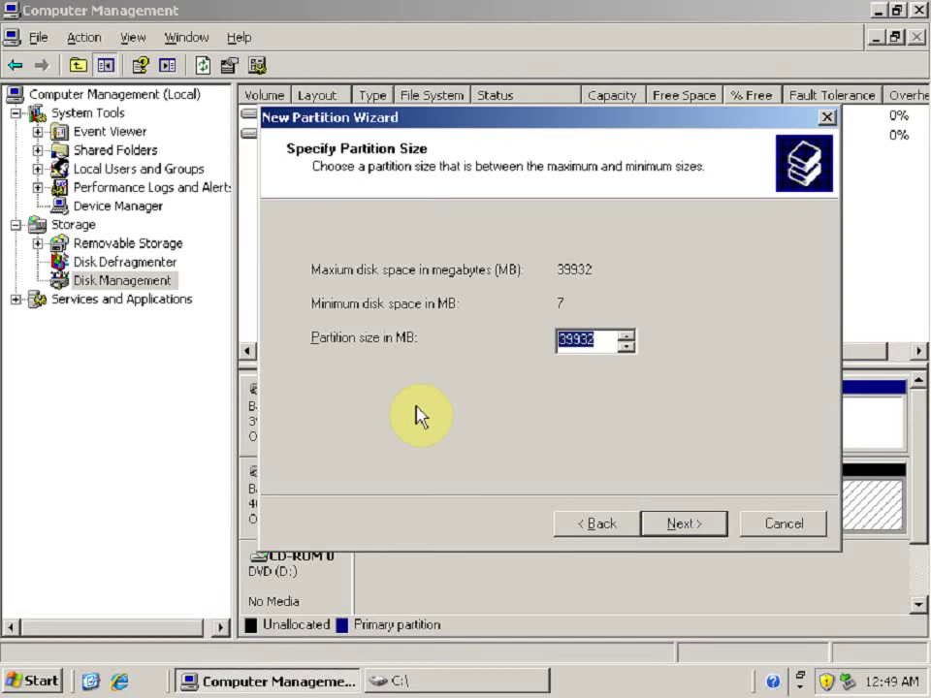
text(10240)
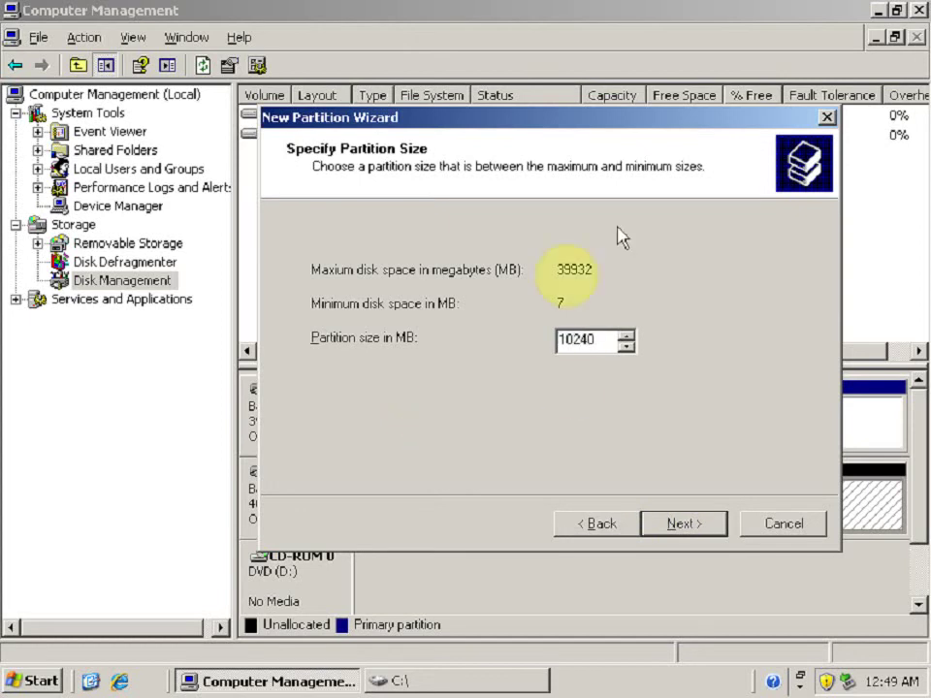
click(695, 531)
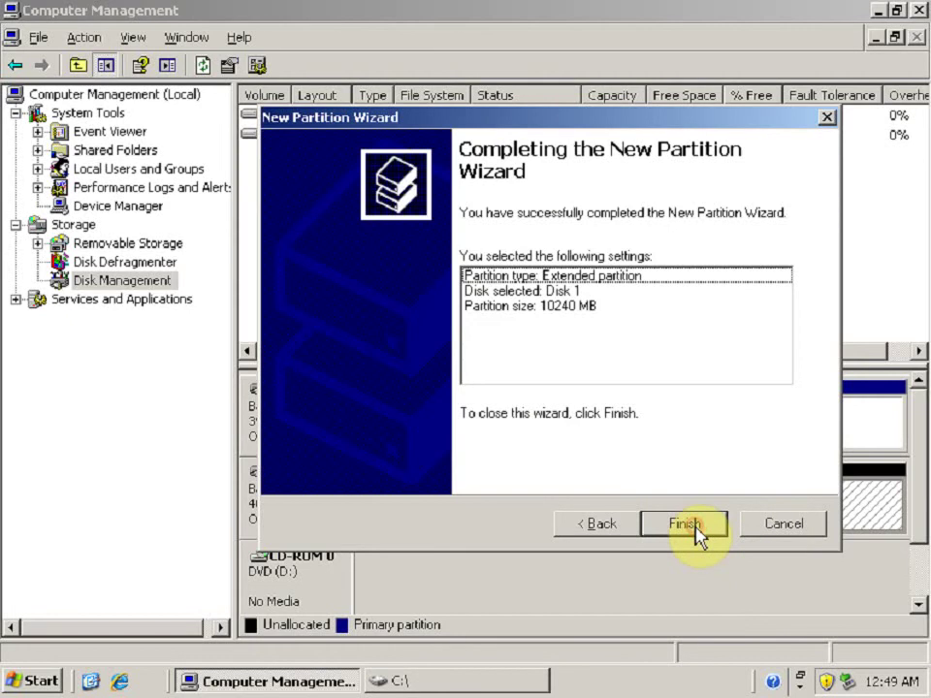
click(631, 528)
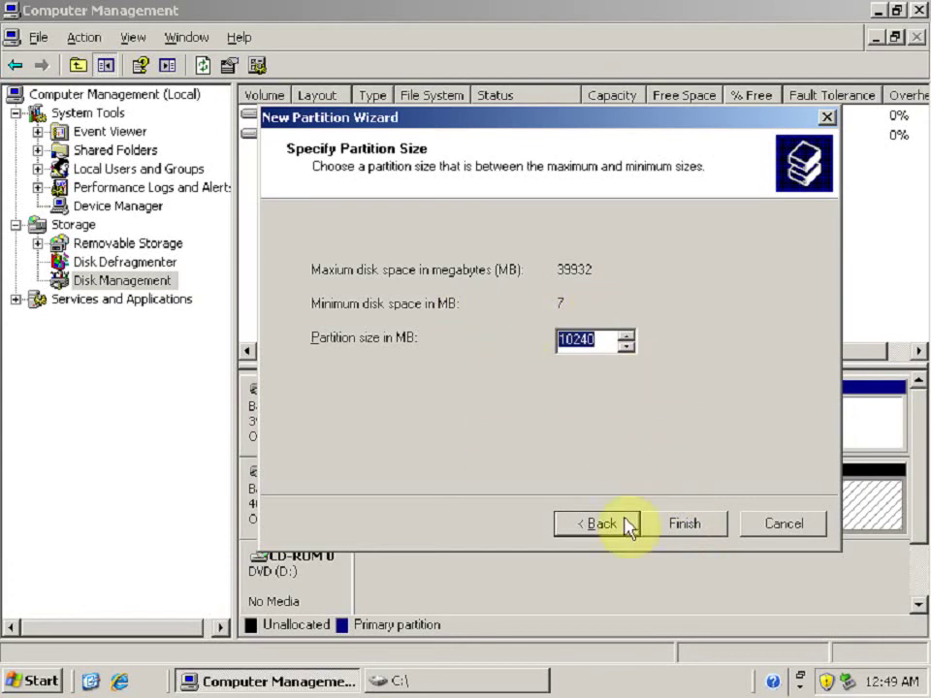
click(685, 527)
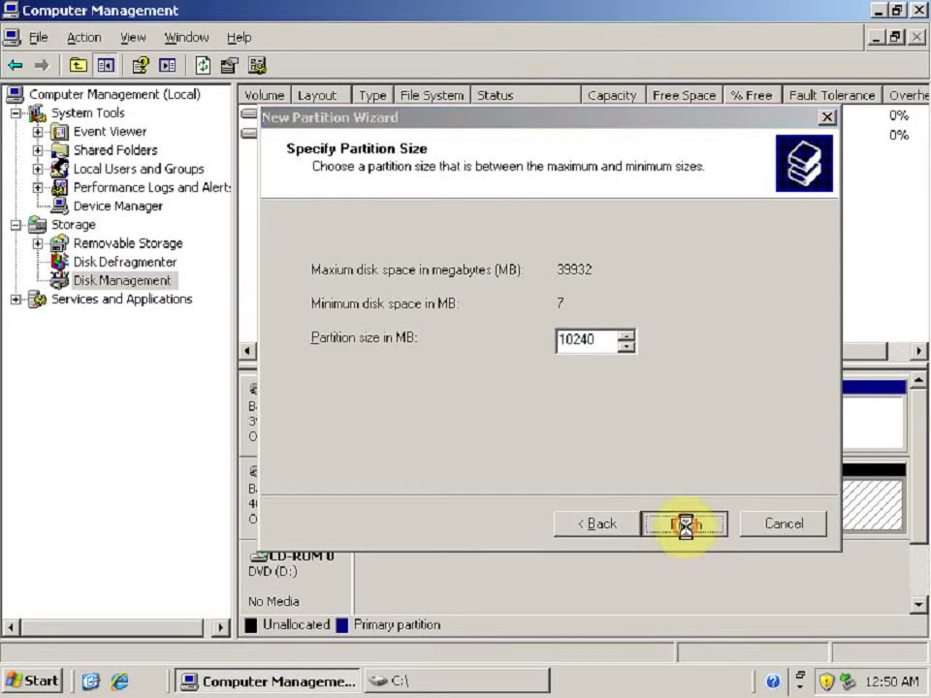
click(580, 524)
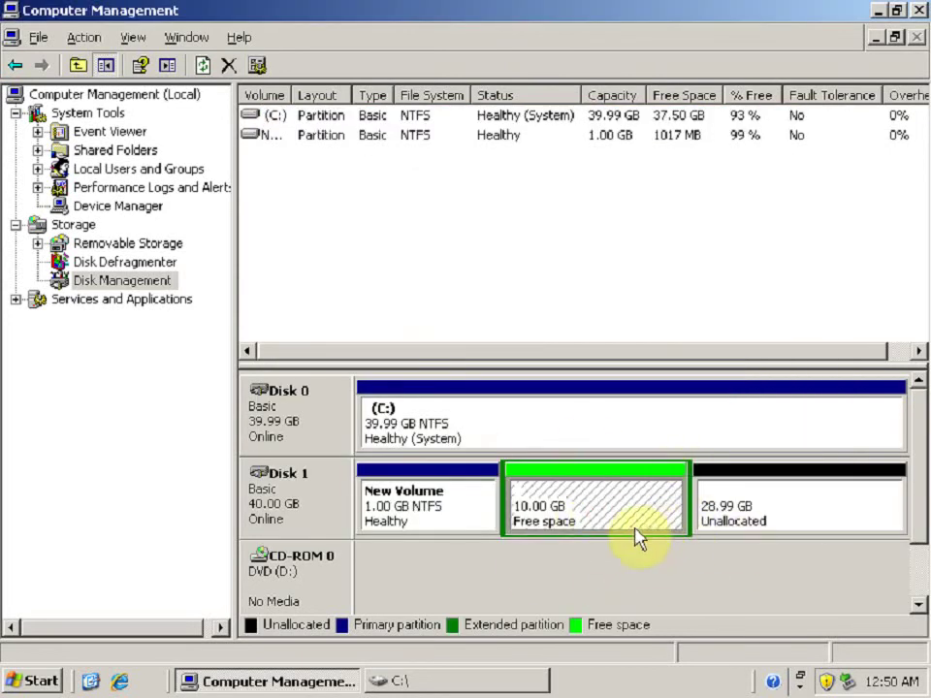
Step: Start a logical drive in the 10 GB extended free space with a 1024 MB partition size
right_click(543, 507)
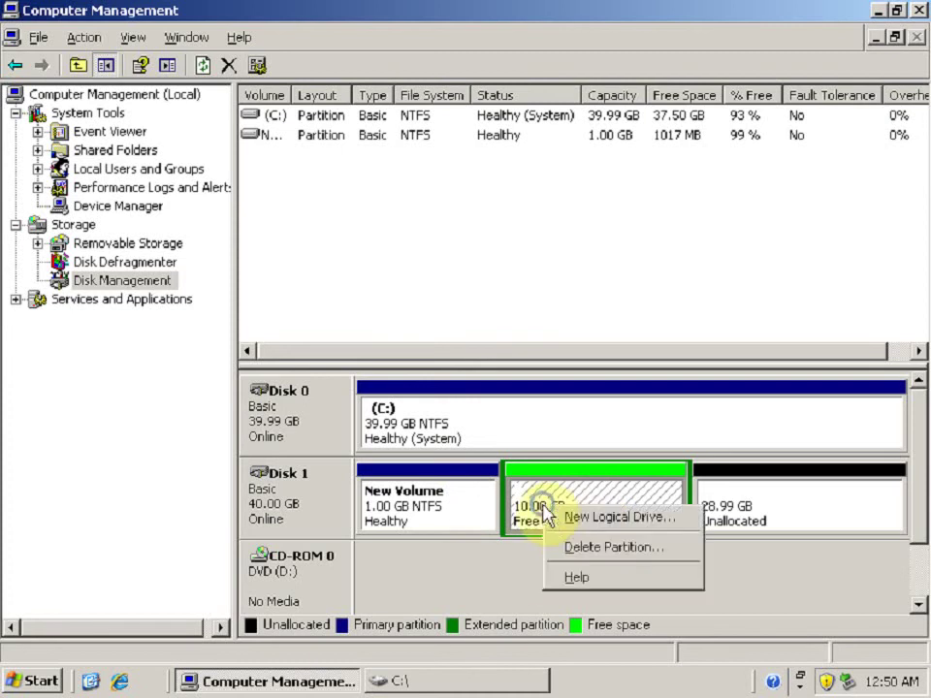
click(595, 518)
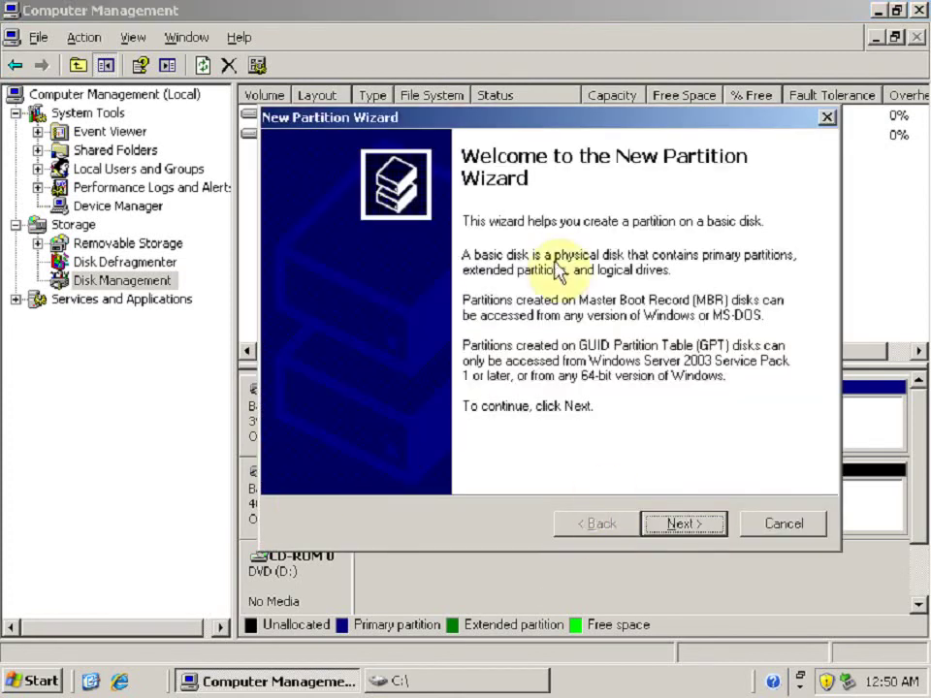
drag(558, 118, 536, 109)
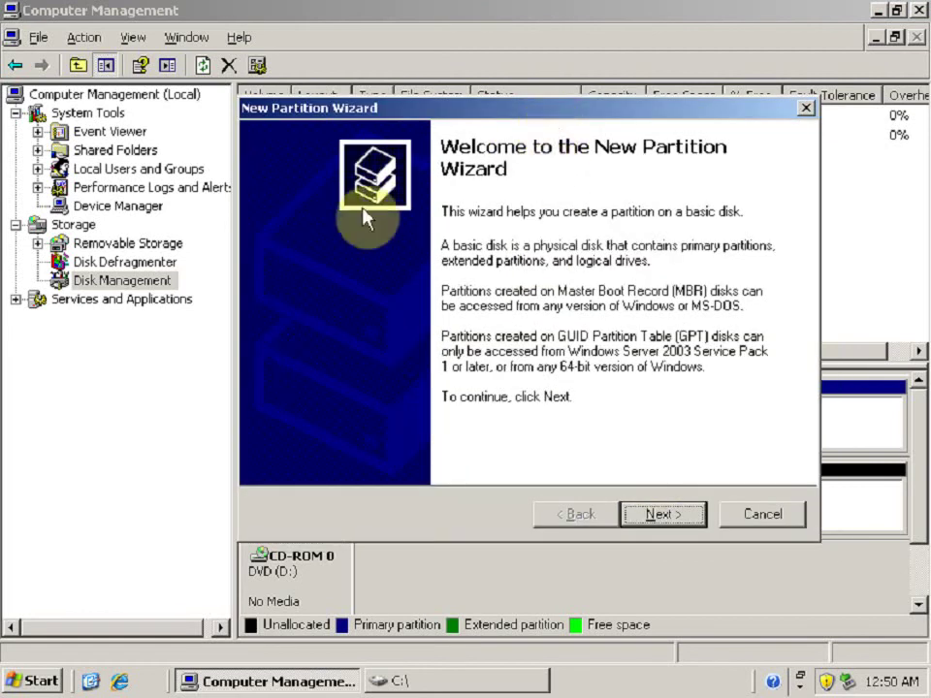
click(654, 521)
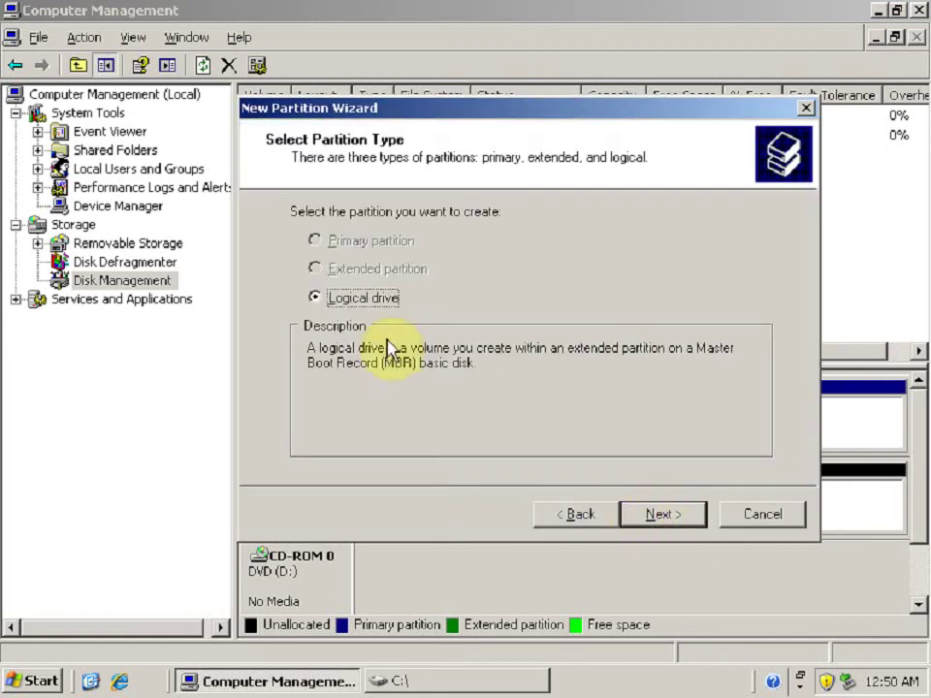
click(658, 517)
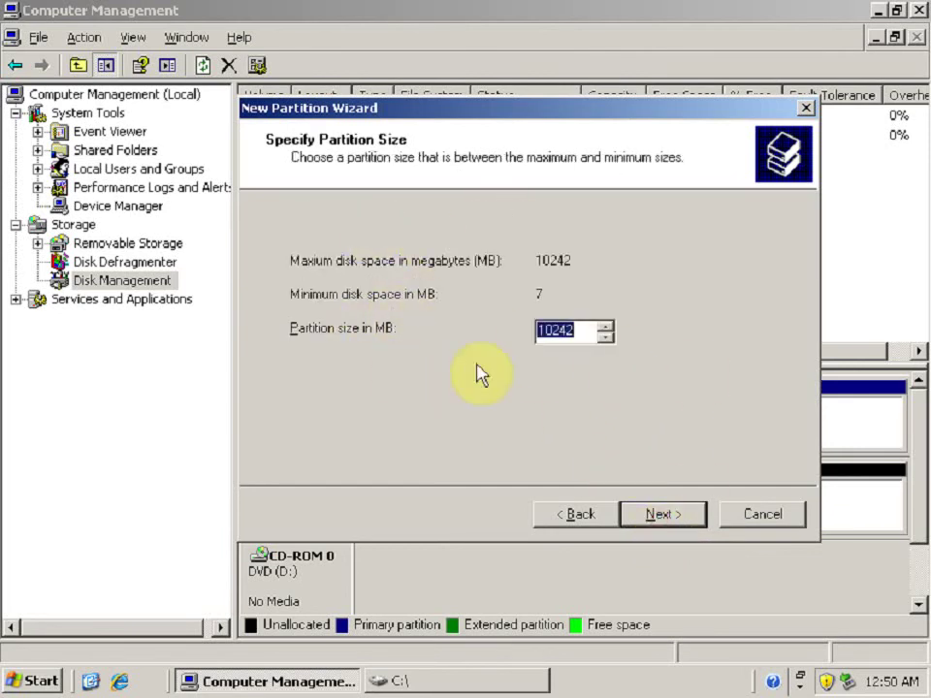
text(1)
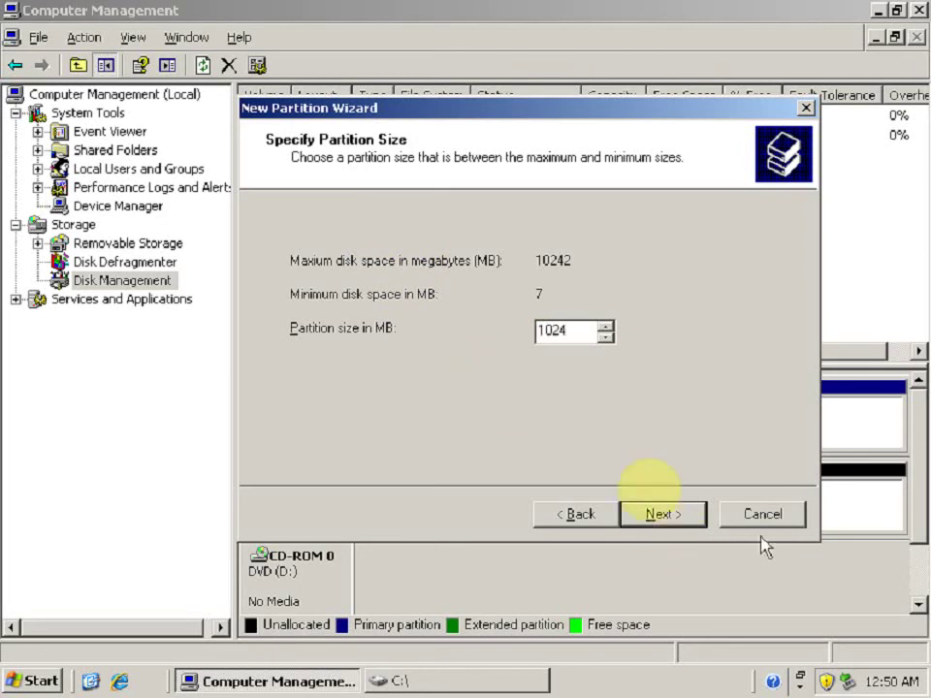
click(681, 515)
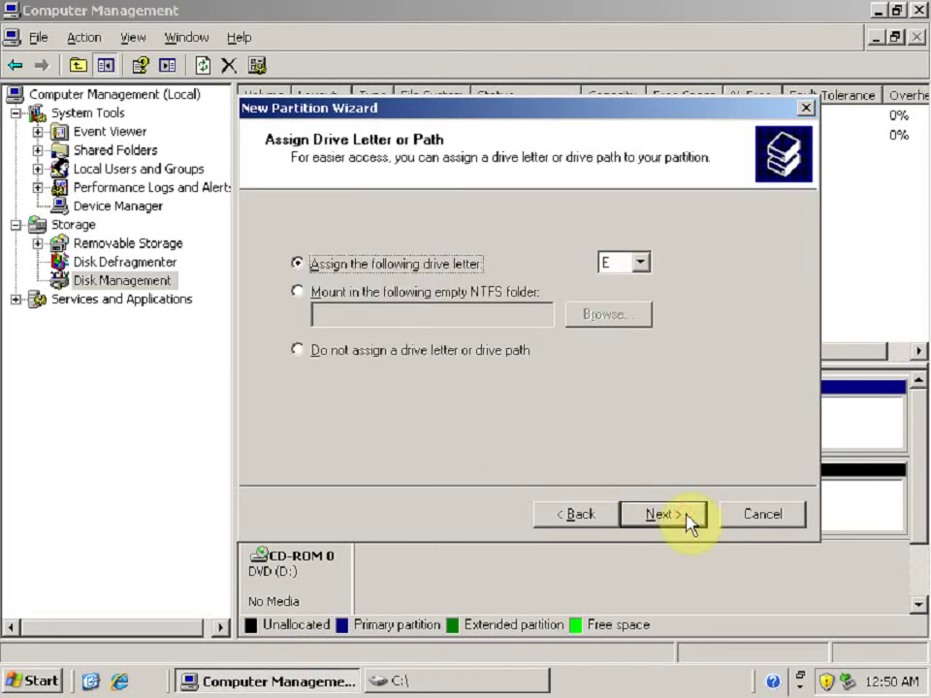
Step: Mount the new logical drive in the empty NTFS folder C:\Mount2
click(383, 300)
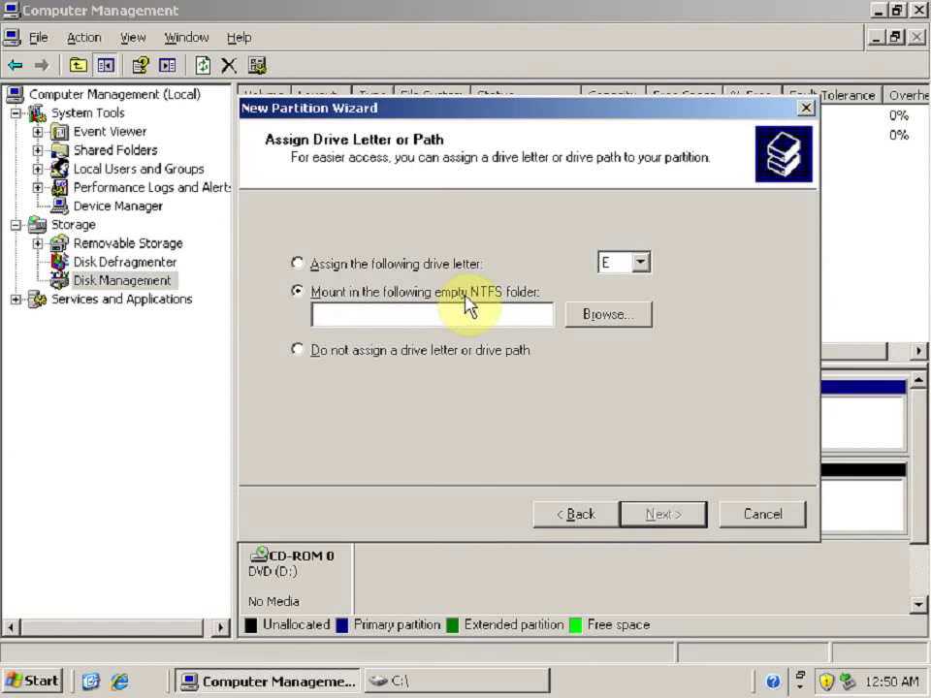
click(588, 316)
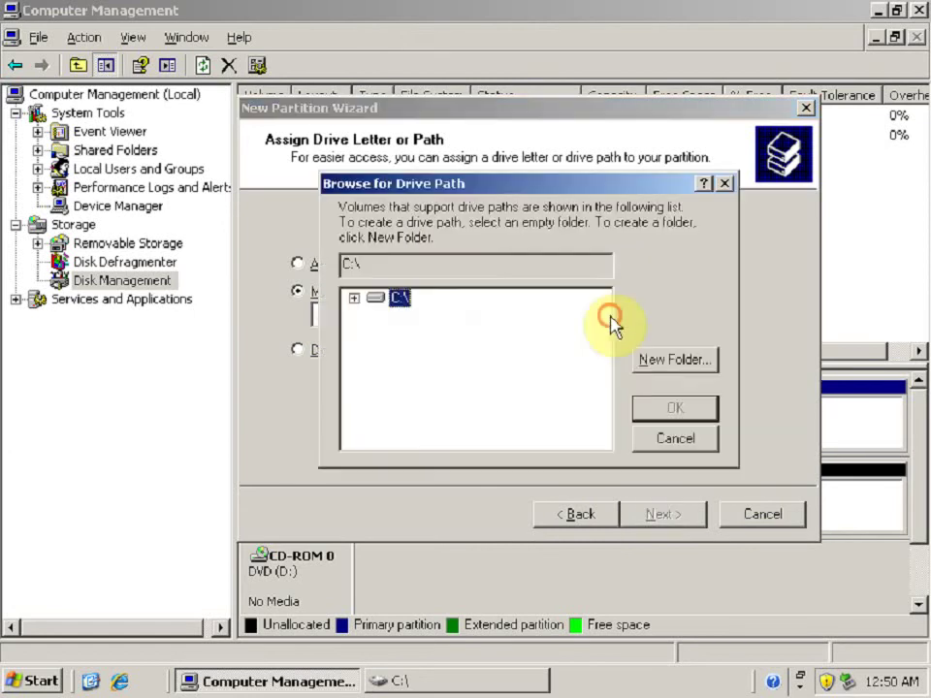
click(355, 298)
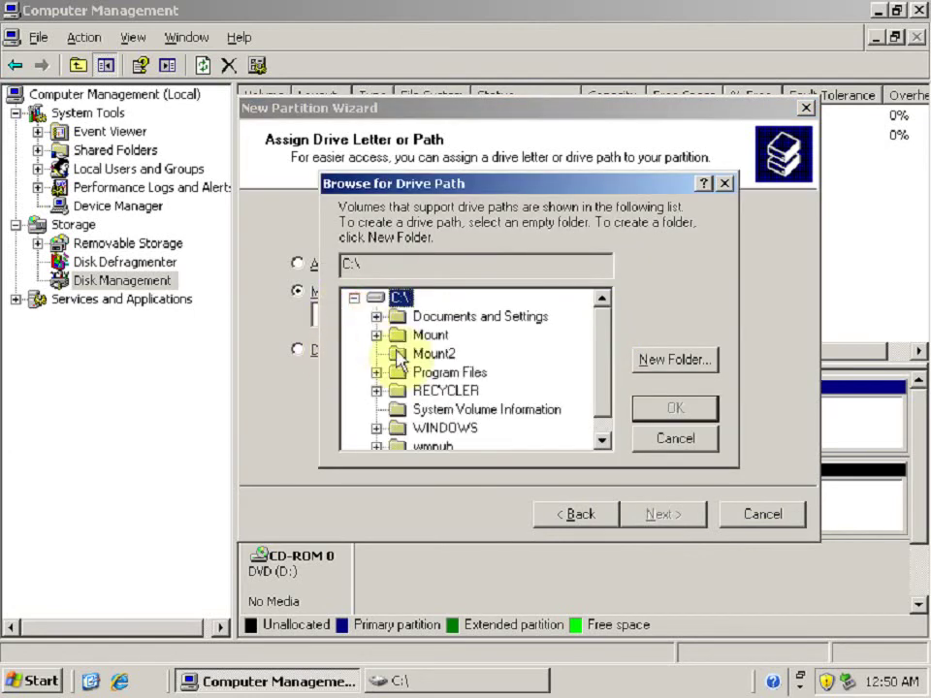
click(427, 357)
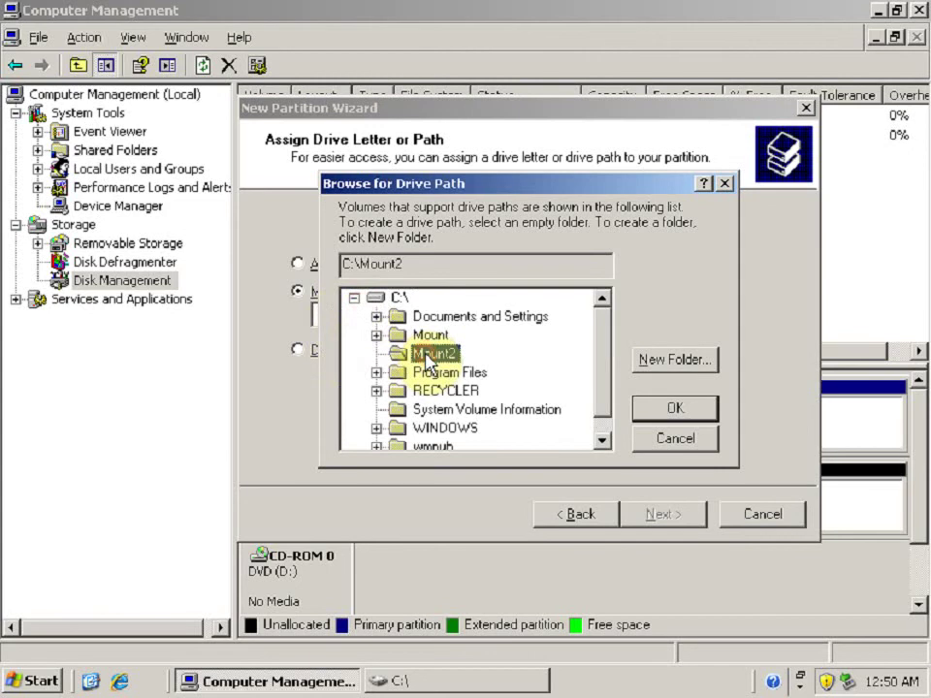
click(677, 410)
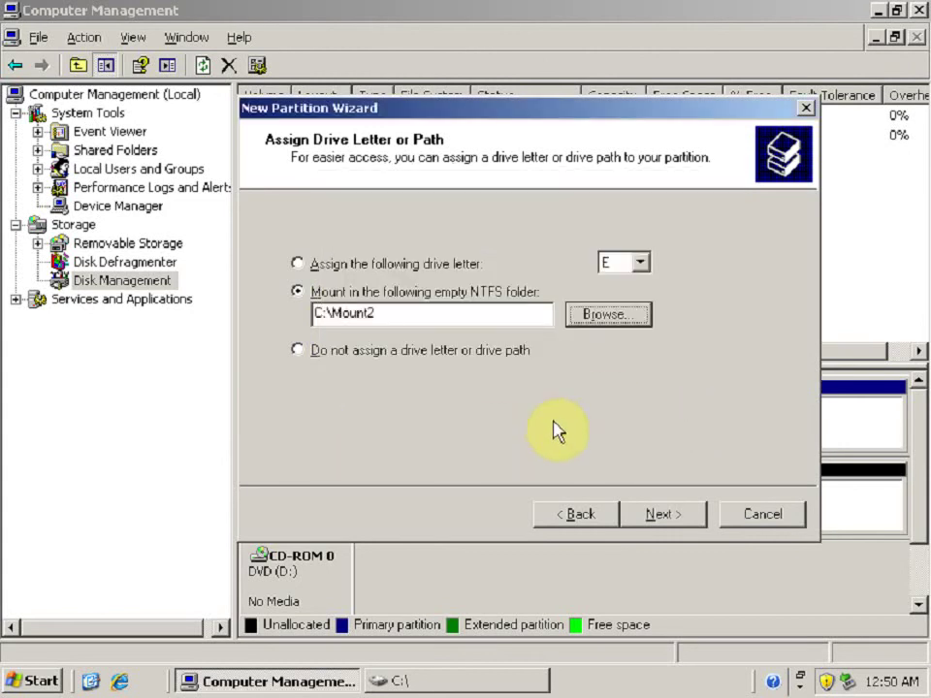
click(657, 522)
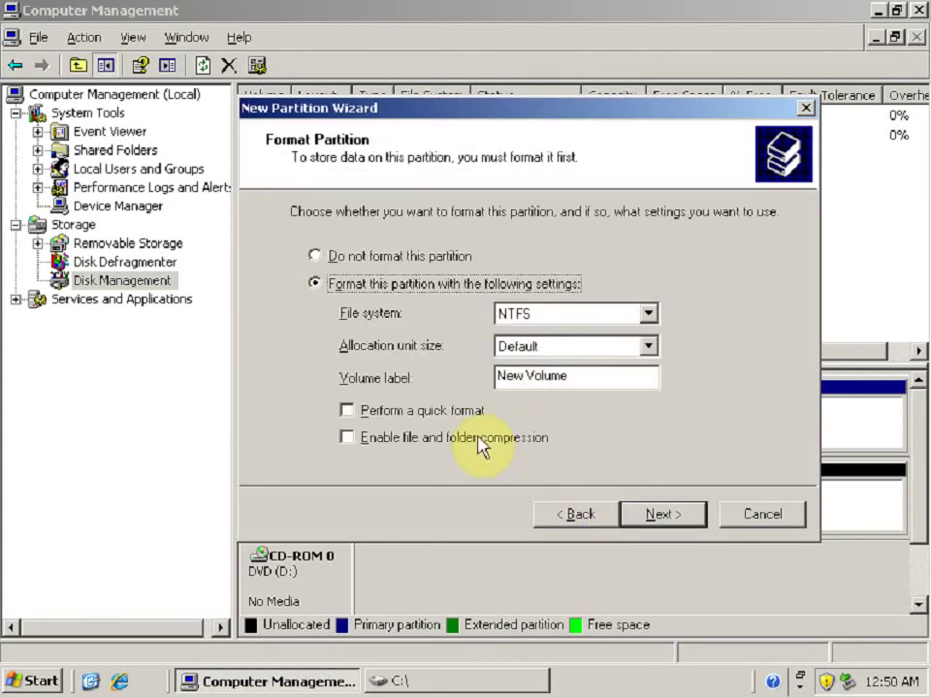
Step: Quick-format the drive as FAT and finish the wizard
click(649, 313)
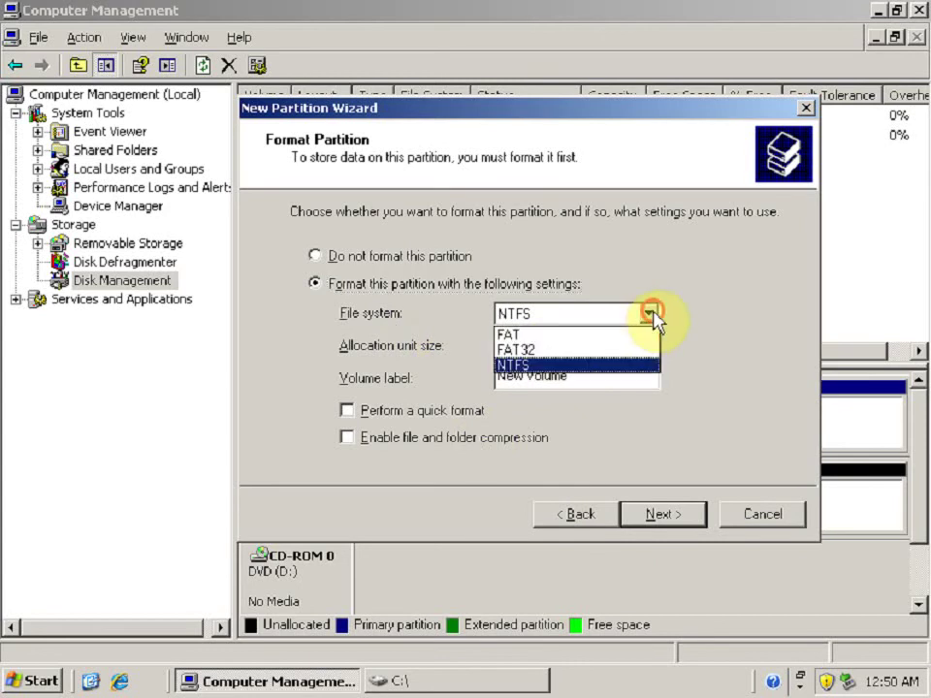
click(628, 335)
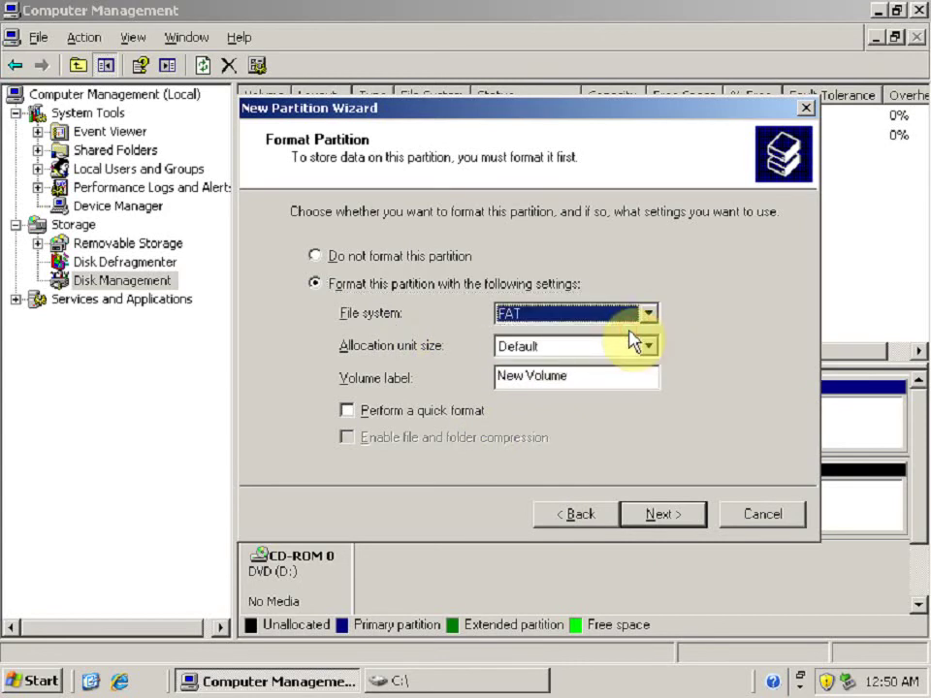
click(349, 411)
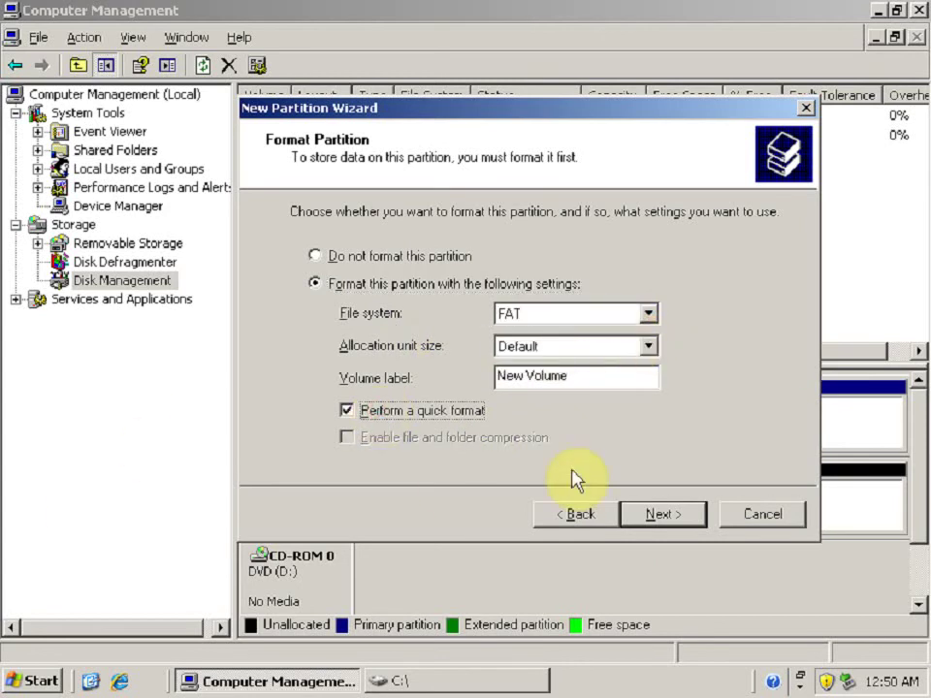
click(662, 514)
click(665, 519)
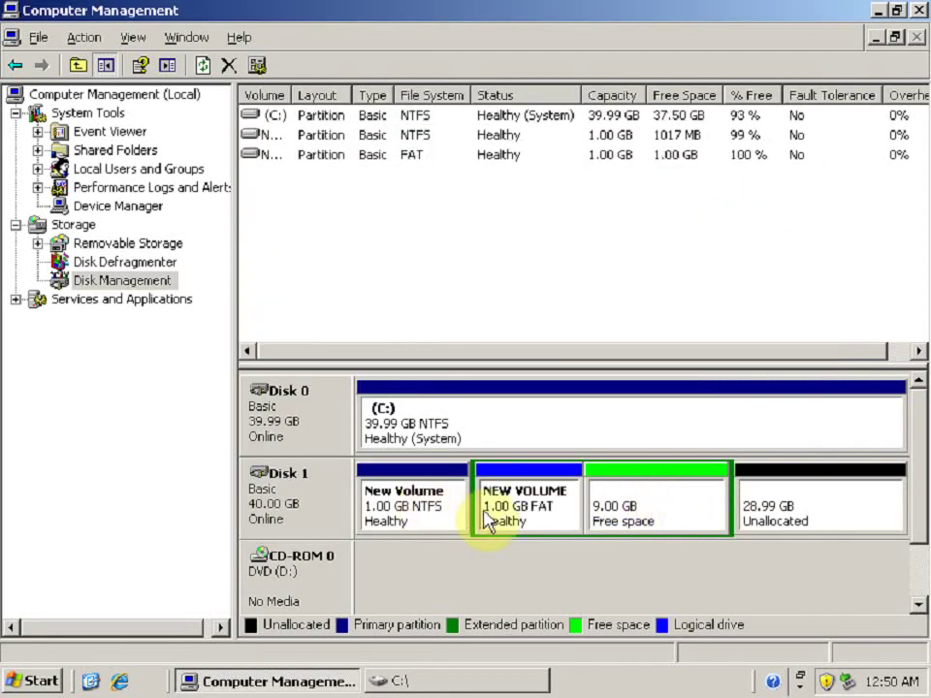
click(531, 514)
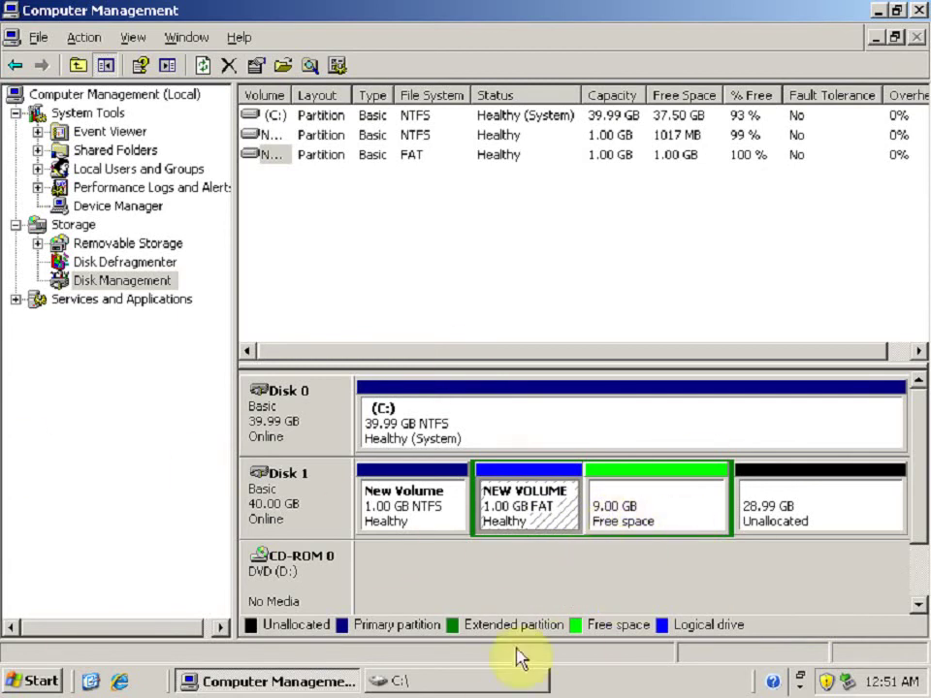
click(451, 690)
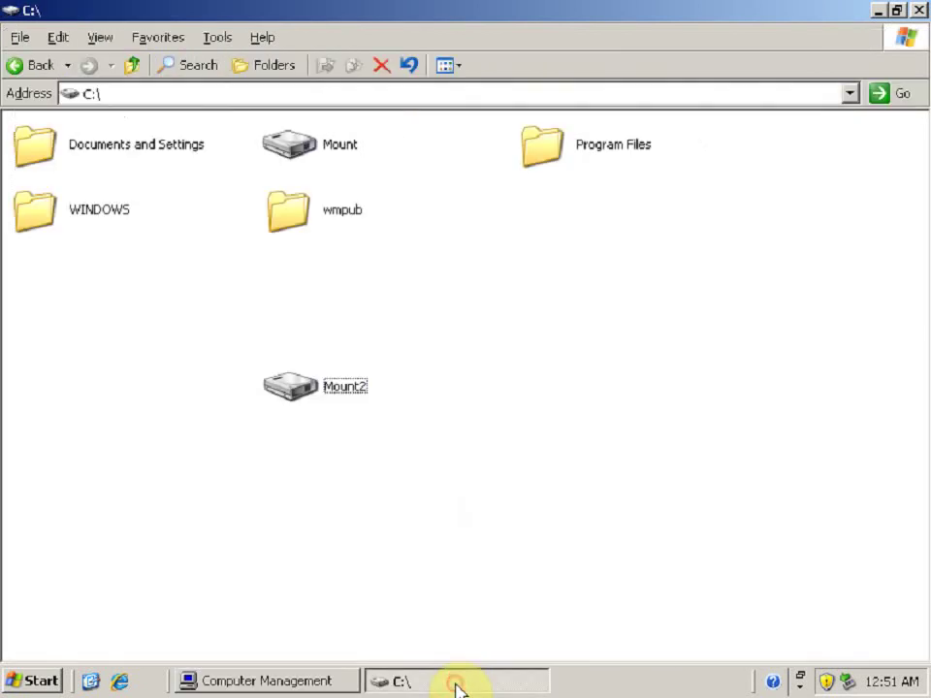
Step: Check Mount2's properties: type Mounted Volume, target NEW VOLUME
click(337, 390)
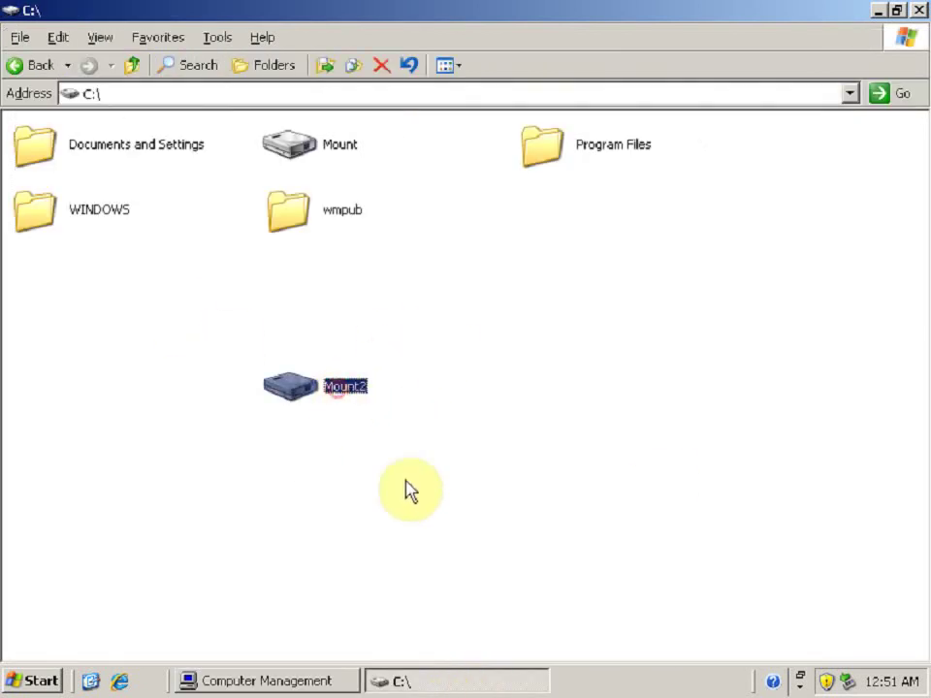
right_click(302, 397)
click(614, 338)
click(332, 397)
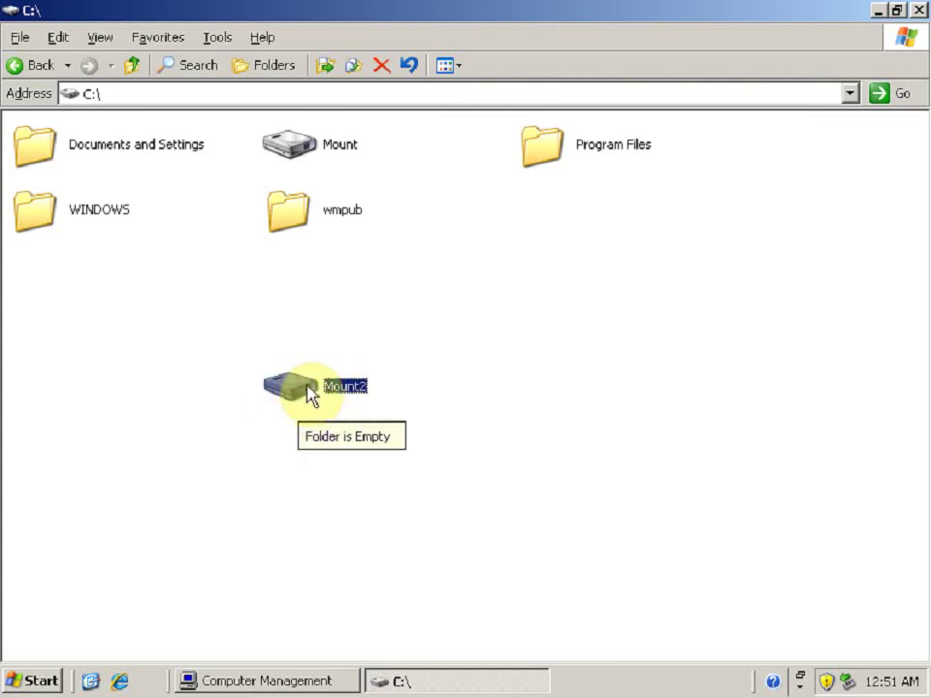
right_click(308, 393)
click(419, 647)
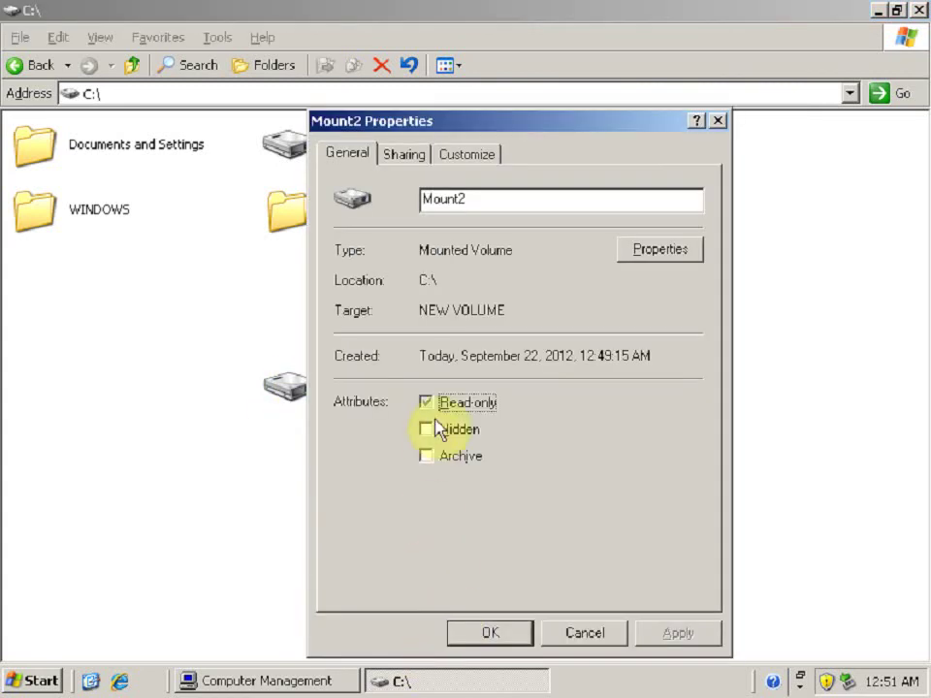
drag(421, 250, 518, 250)
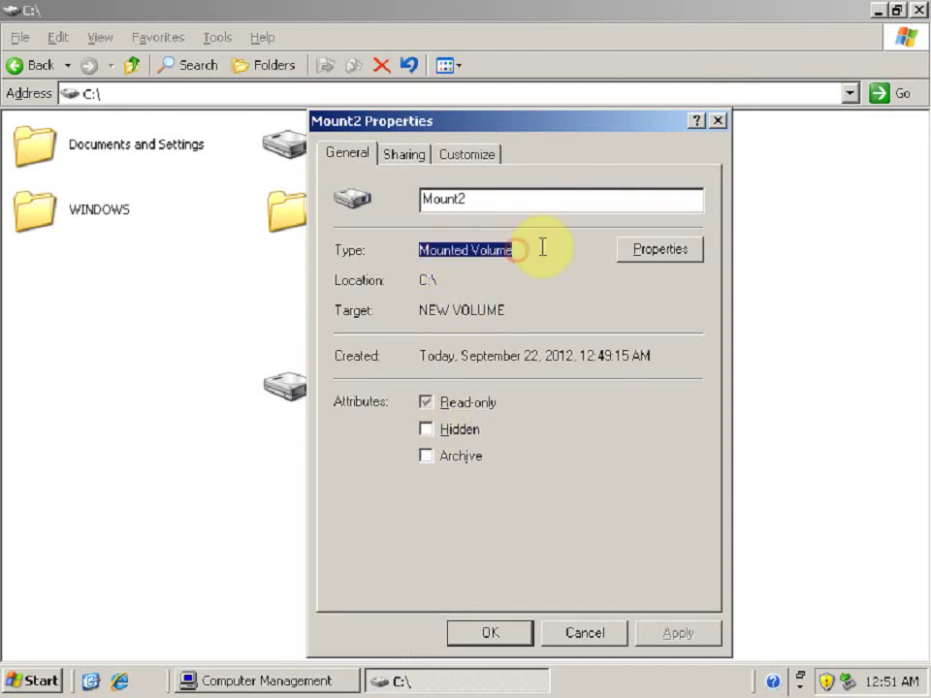
click(586, 633)
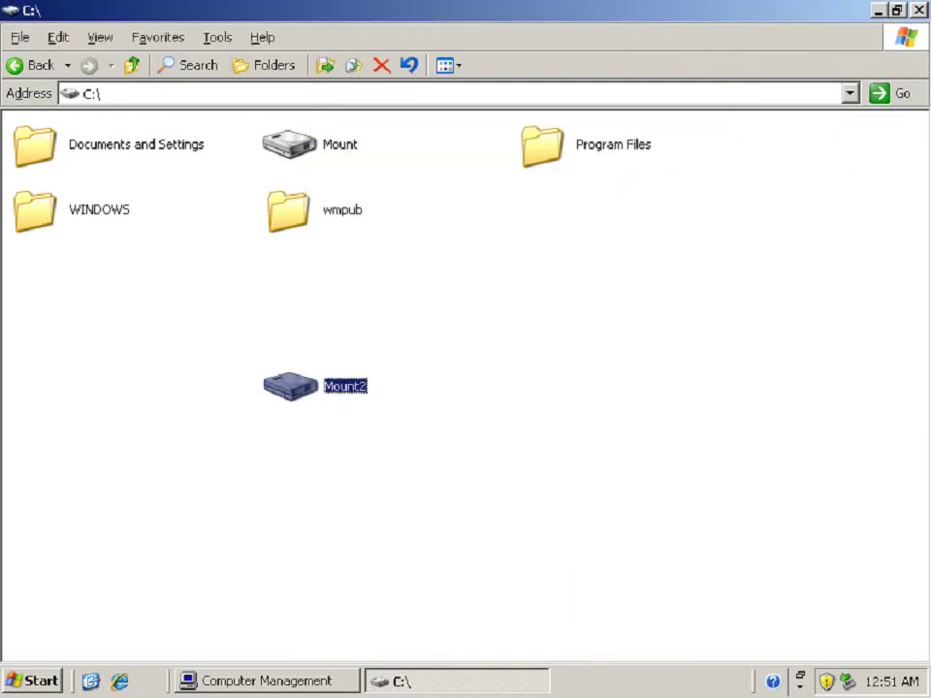
click(315, 682)
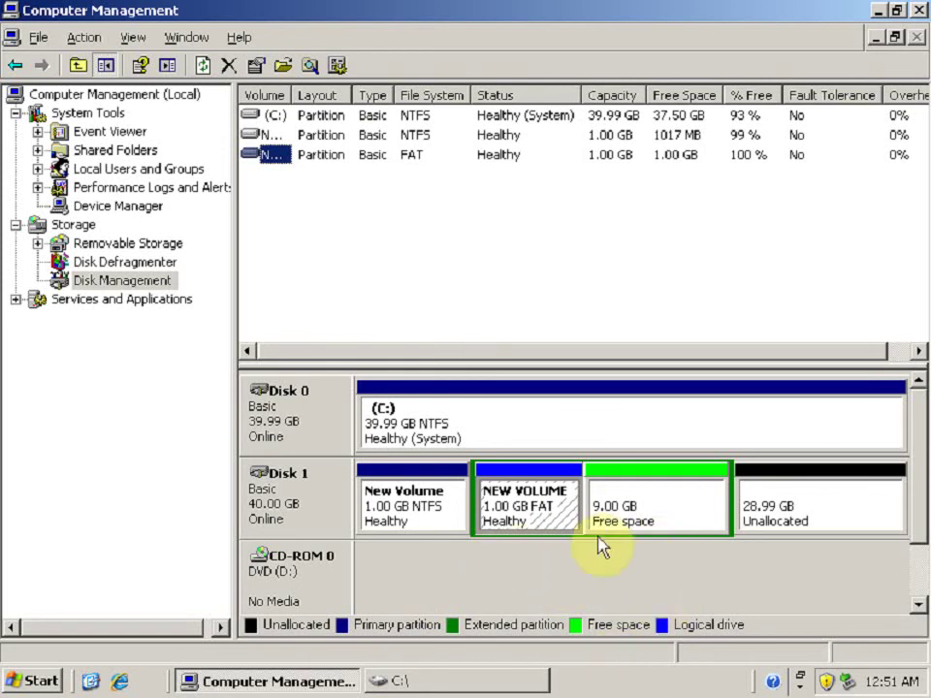
Step: Start a 1024 MB logical drive in Disk 1's 9.00 GB free space, lettered E
right_click(624, 521)
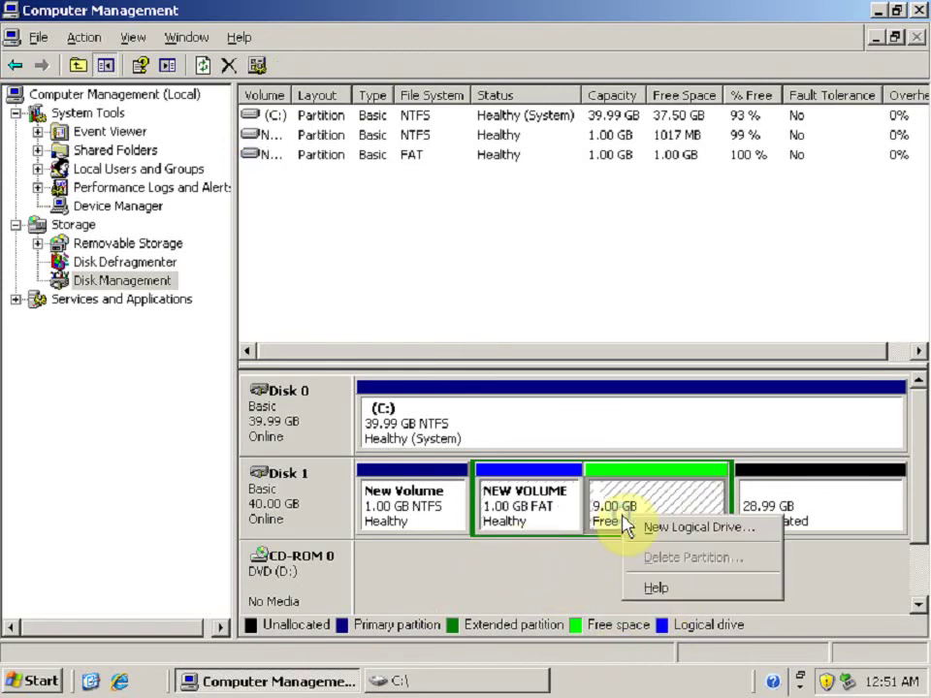
click(676, 531)
click(669, 524)
click(686, 523)
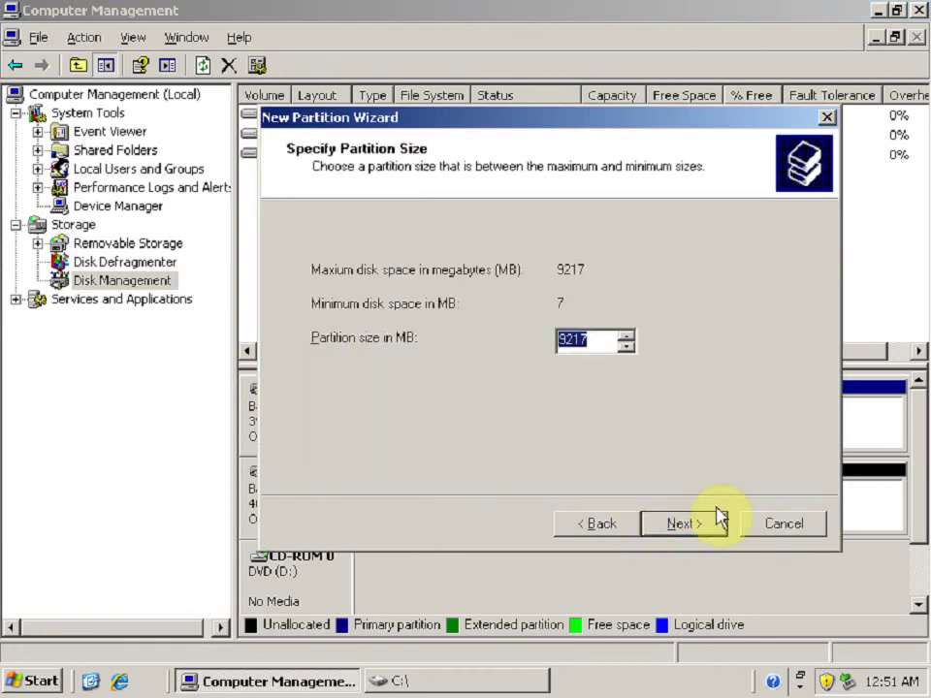
text(1024)
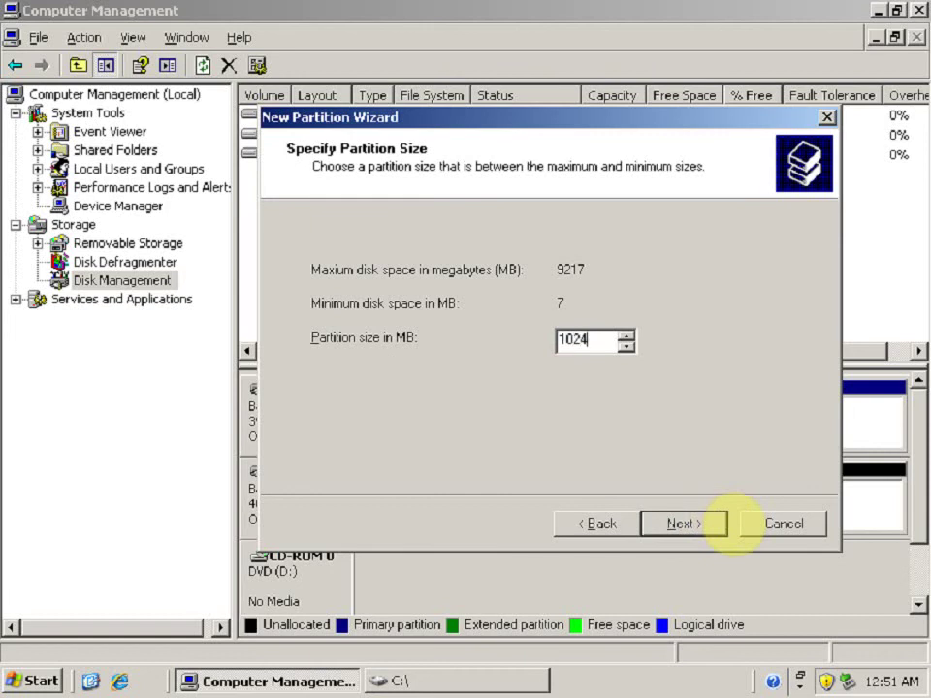
click(684, 524)
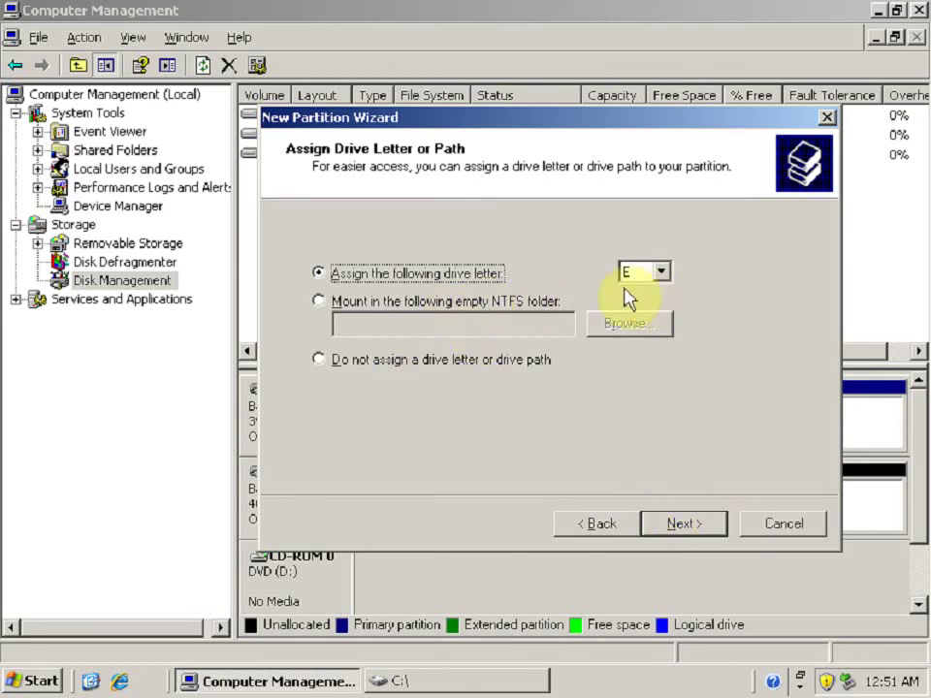
click(670, 534)
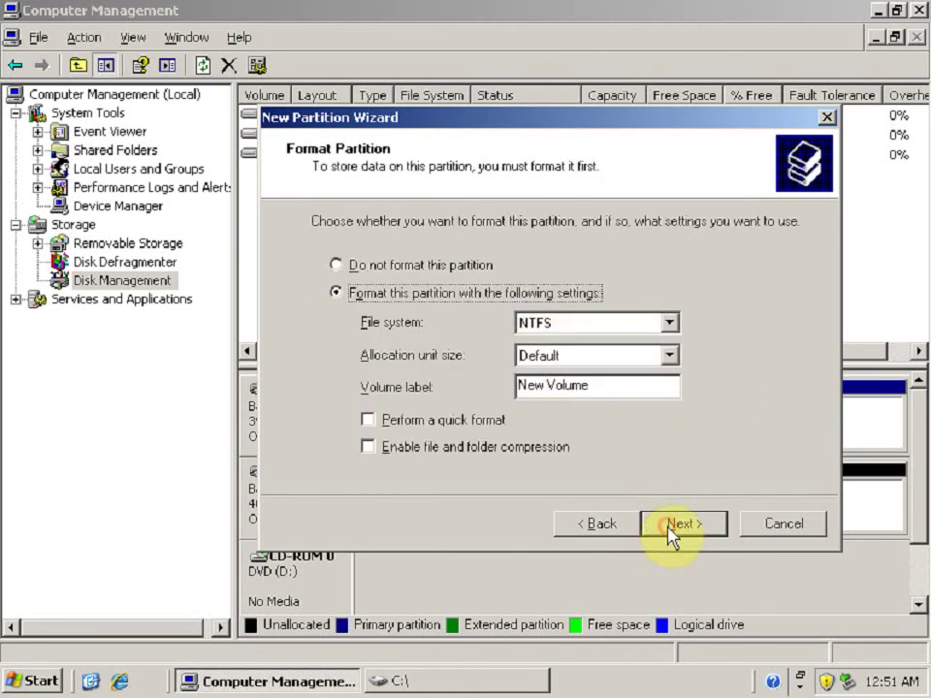
Step: Quick-format the new partition as FAT32 and finish the wizard
click(627, 323)
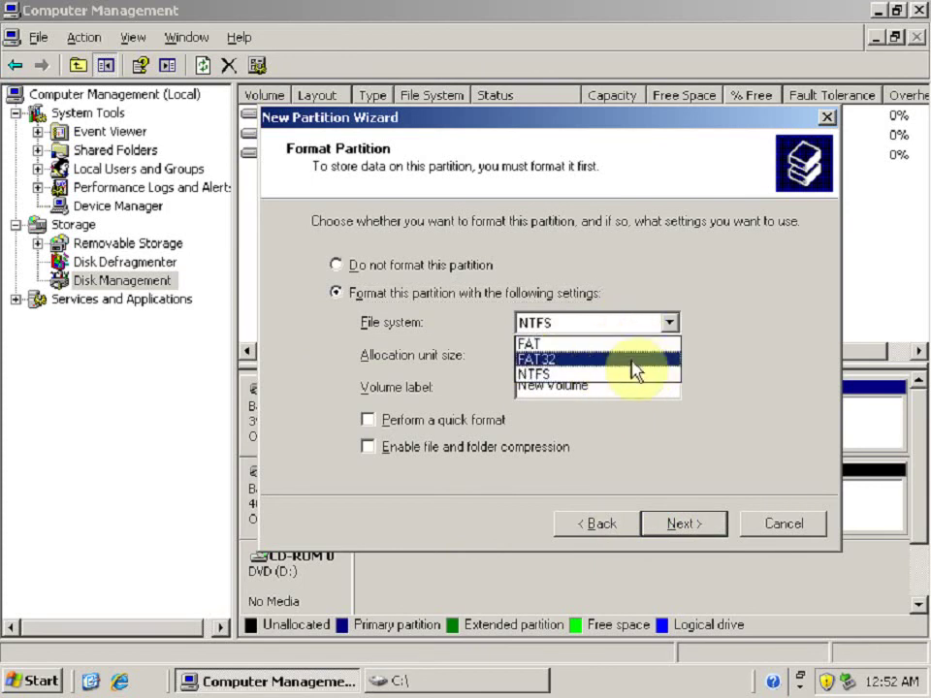
click(570, 360)
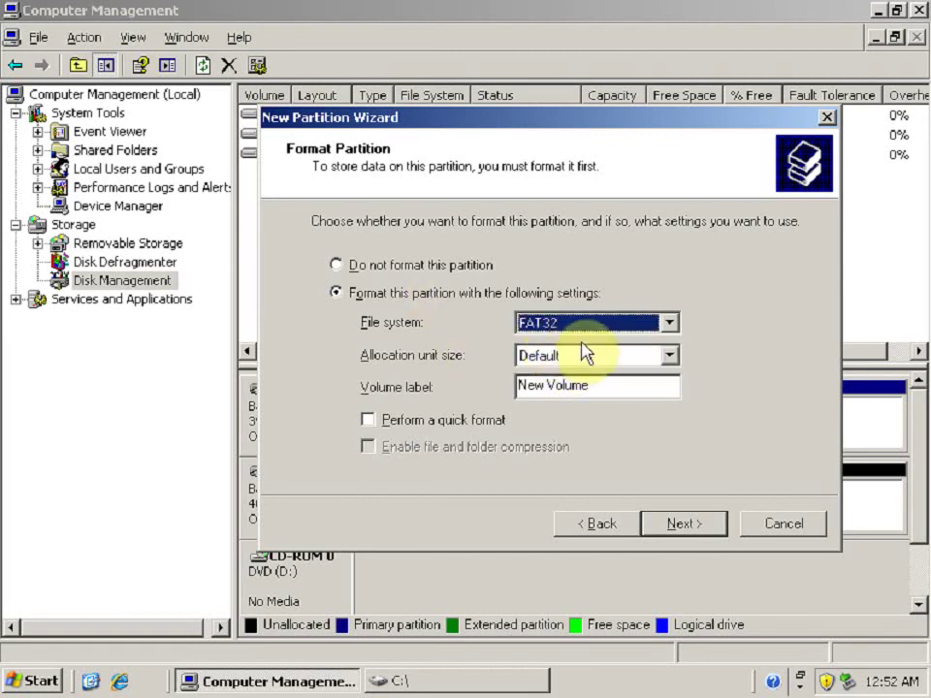
click(369, 421)
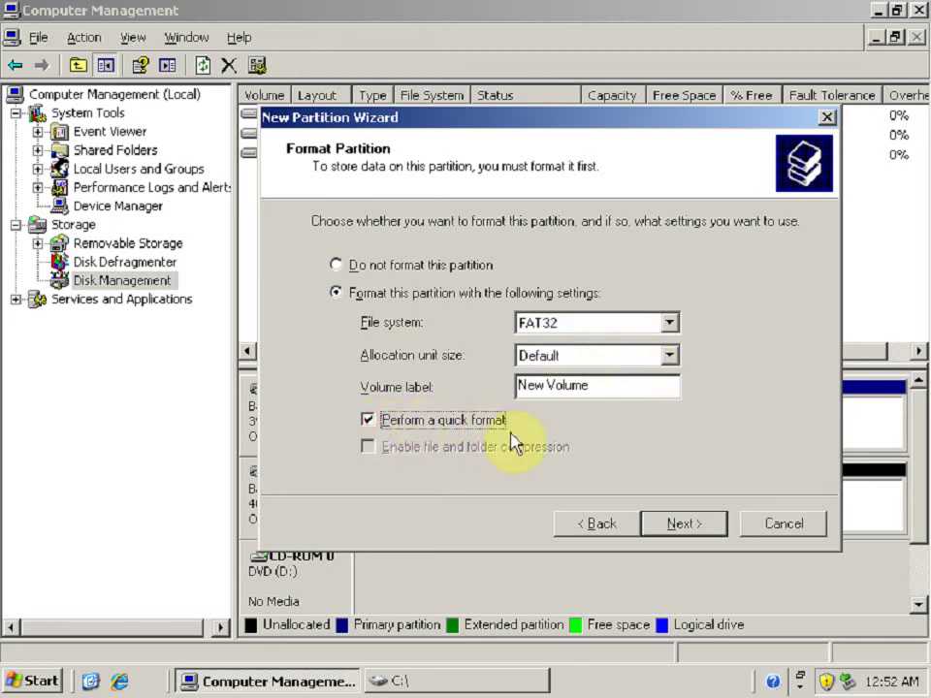
click(663, 528)
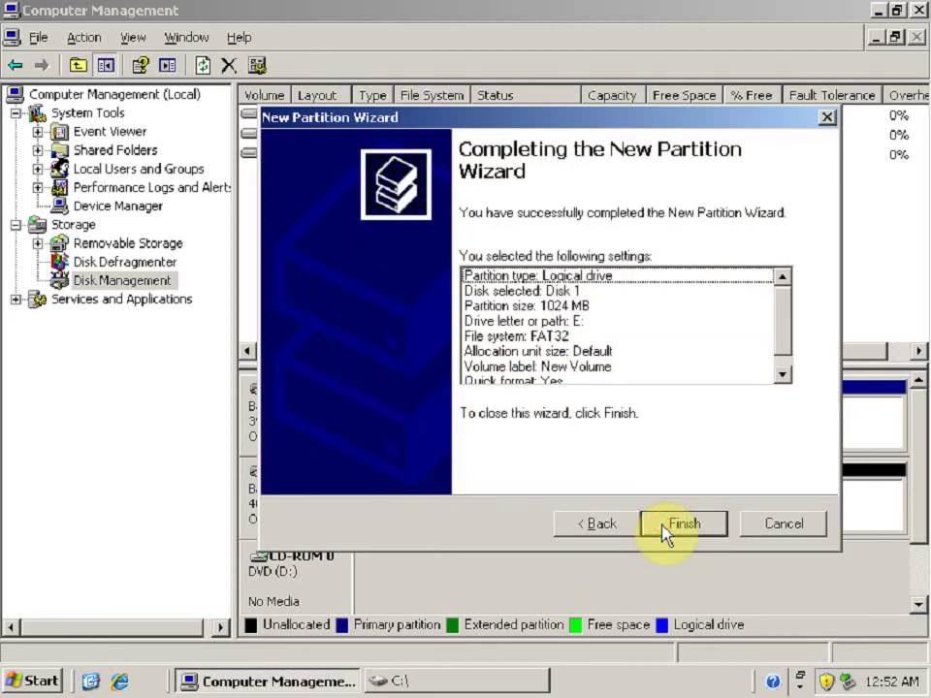
click(660, 527)
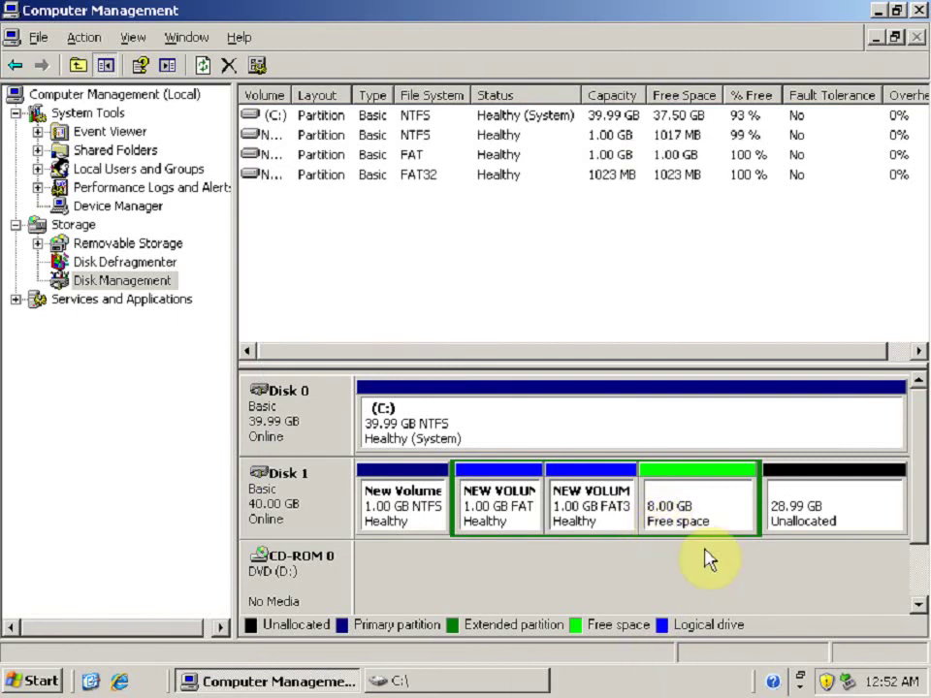
Step: In My Computer, view Local Disk (C:) properties to confirm it is NTFS
click(407, 681)
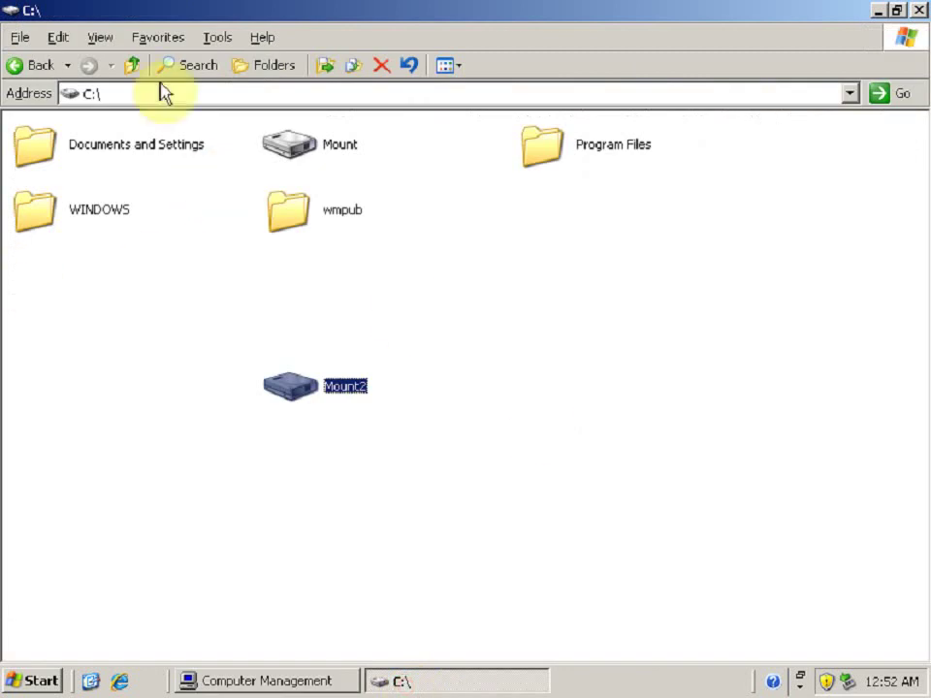
click(133, 66)
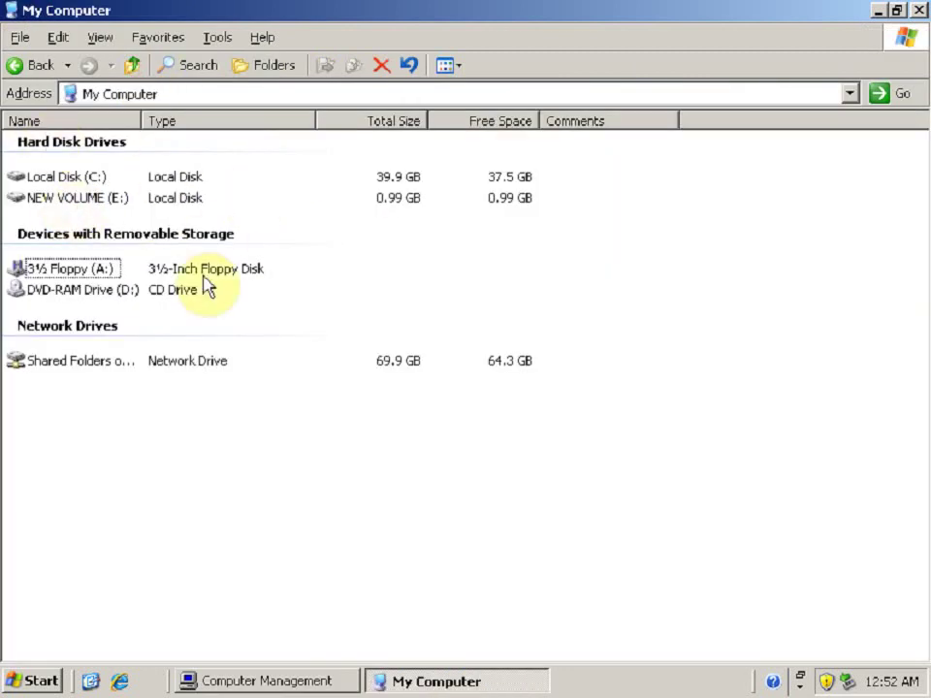
click(95, 178)
click(95, 204)
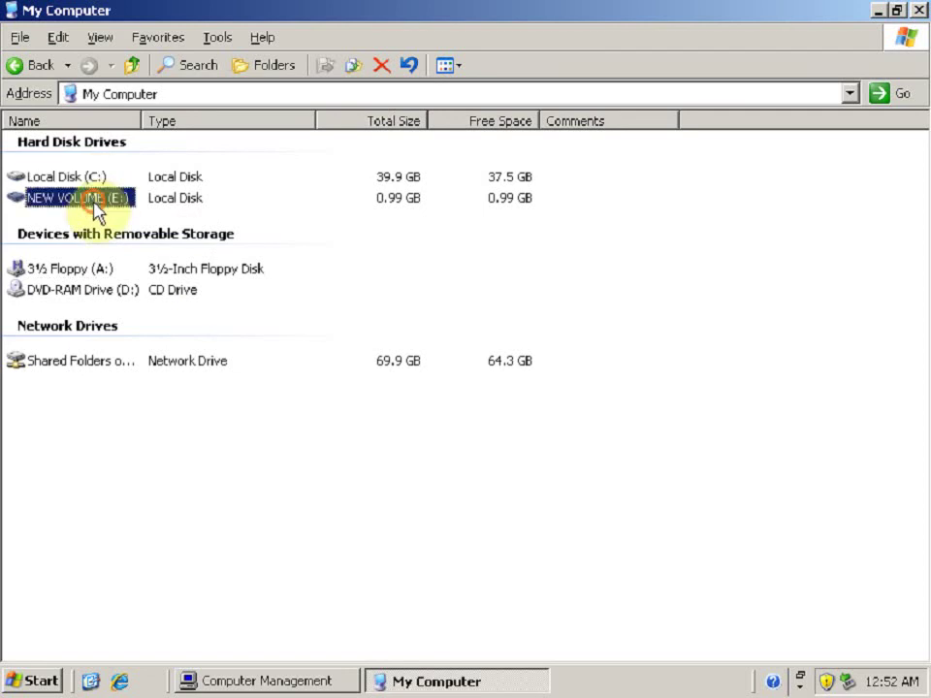
right_click(95, 176)
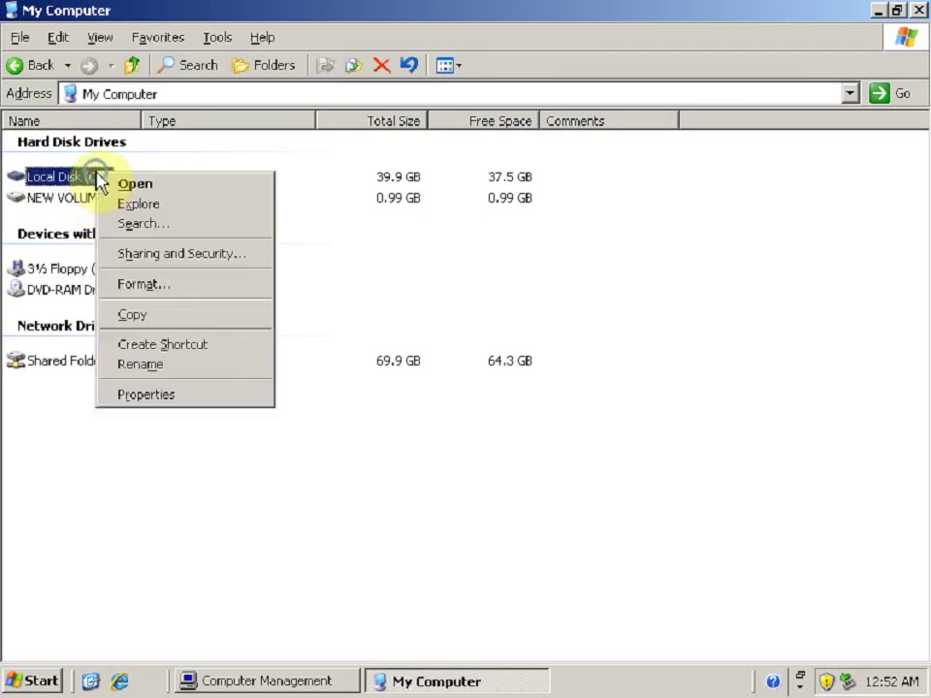
click(193, 395)
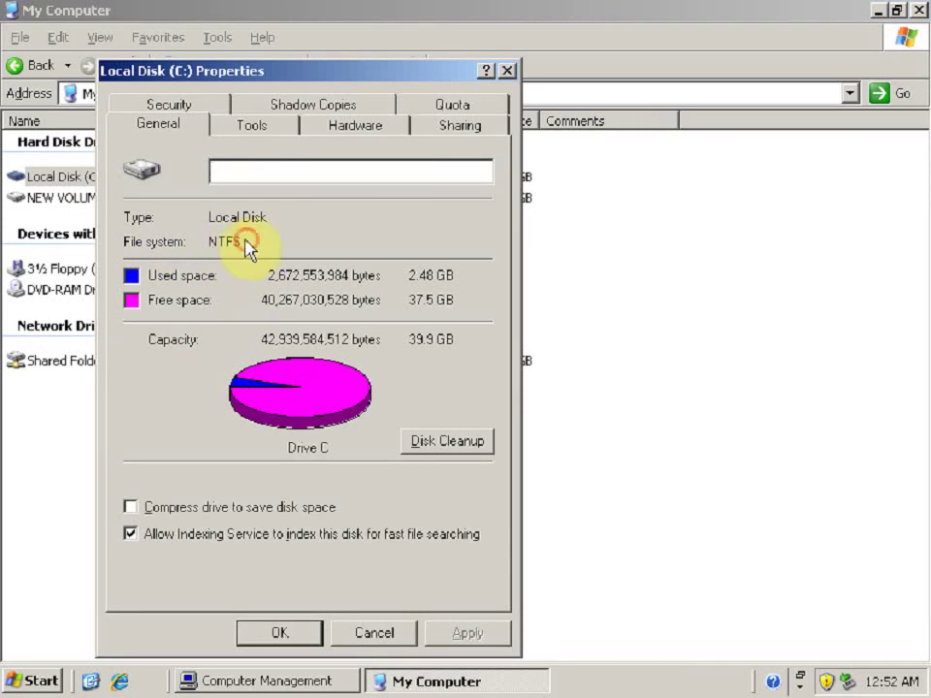
click(379, 633)
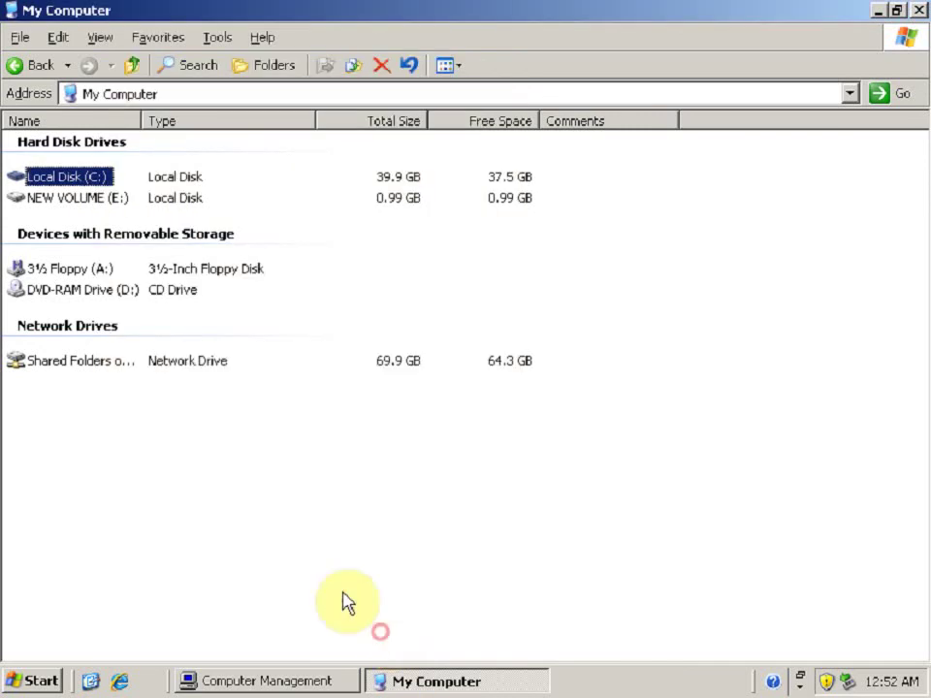
Step: View NEW VOLUME (E:) properties to confirm it is FAT32
right_click(119, 200)
click(206, 426)
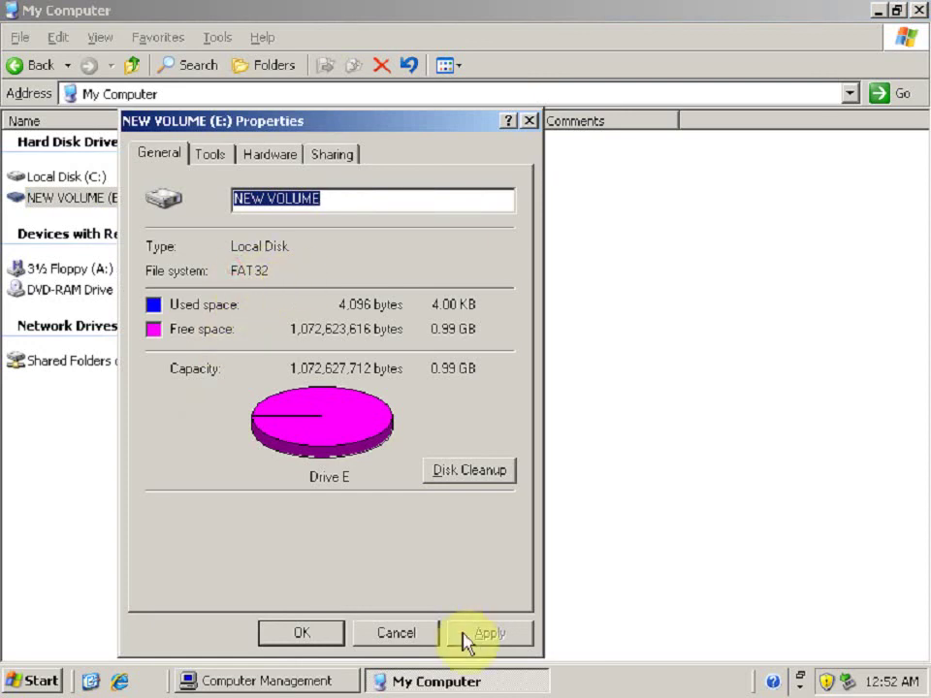
click(426, 633)
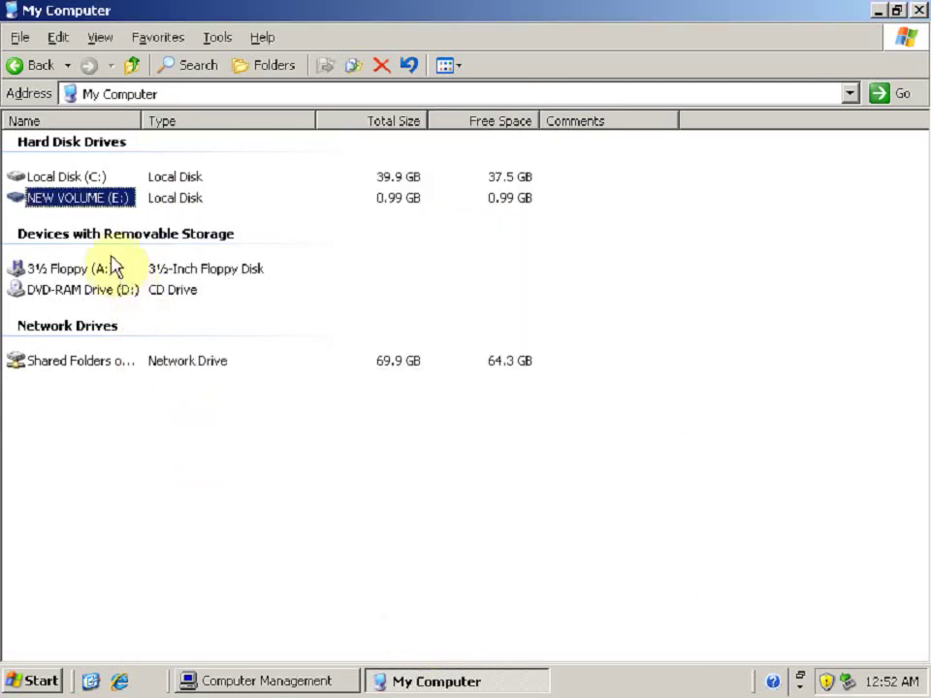
Step: Open drive E: and add a new folder named Fat32mount in its root
double_click(104, 208)
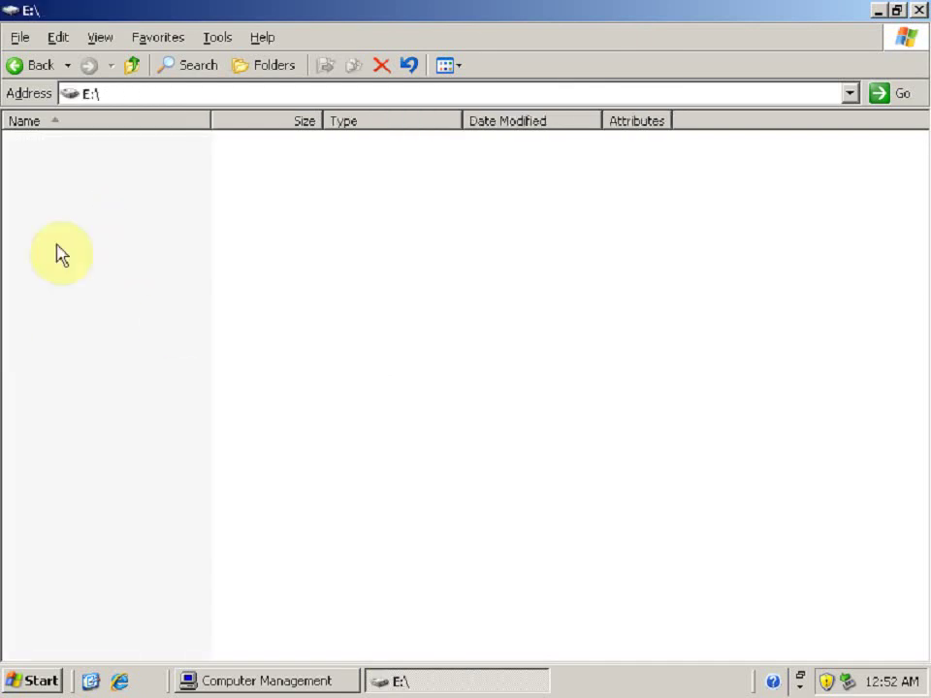
right_click(166, 291)
mouse_move(250, 455)
click(398, 450)
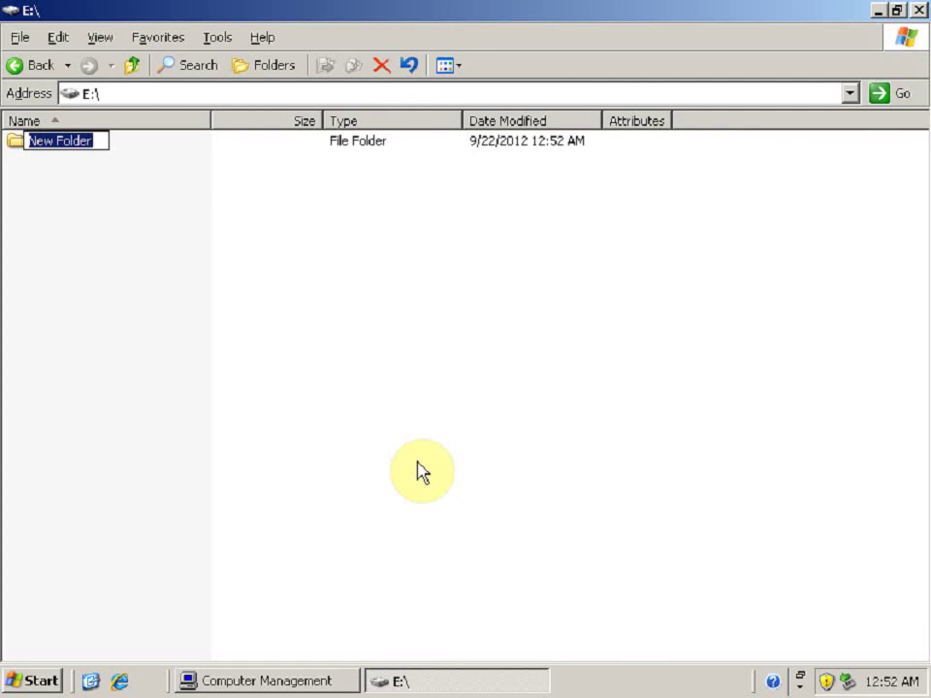
text(Fat32)
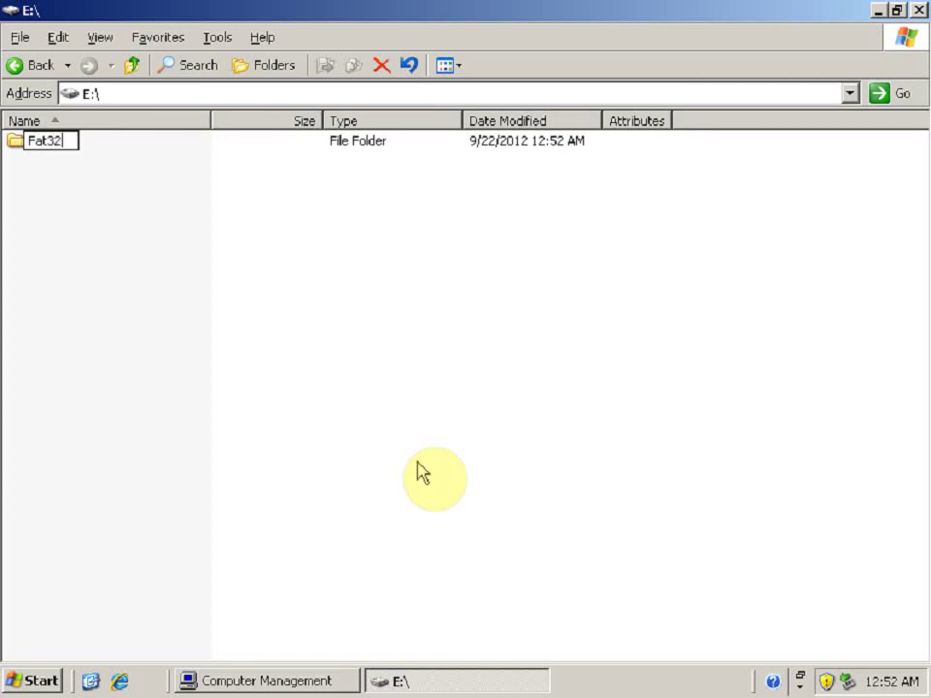
text(moun)
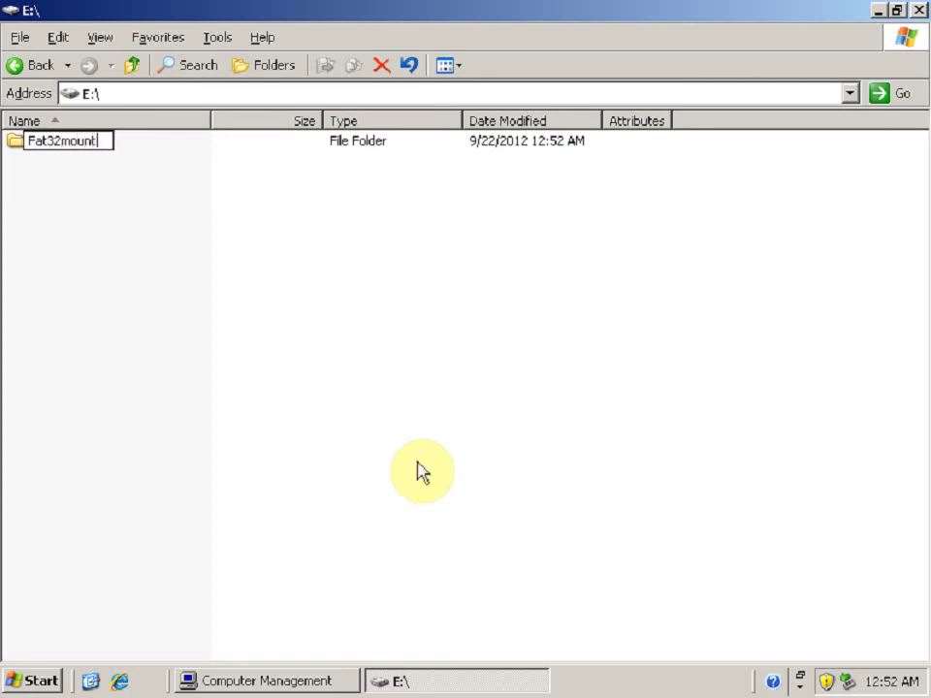
text(t)
key(Return)
click(416, 469)
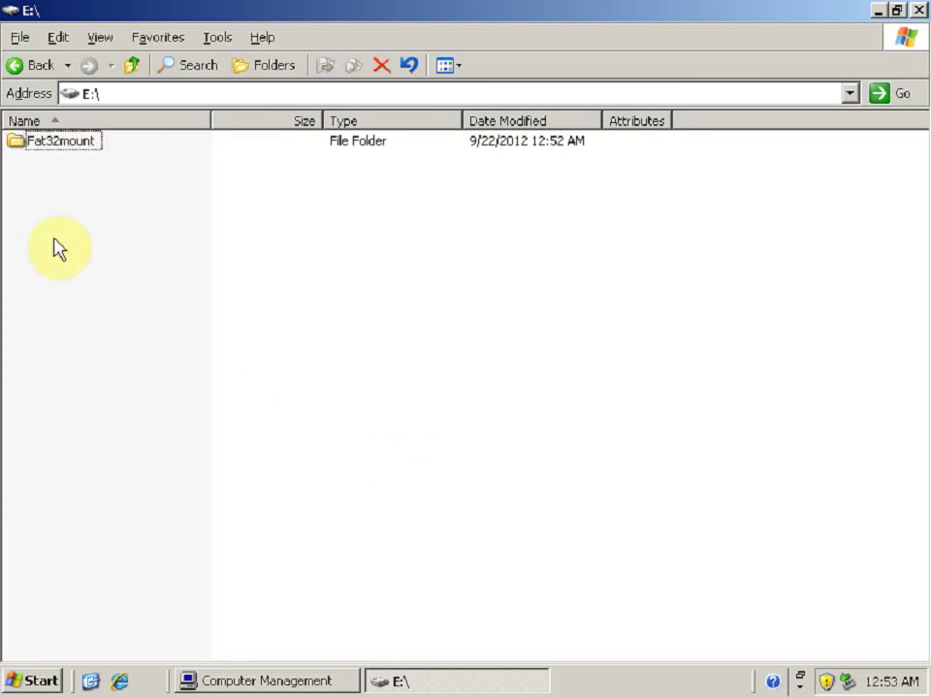
click(85, 150)
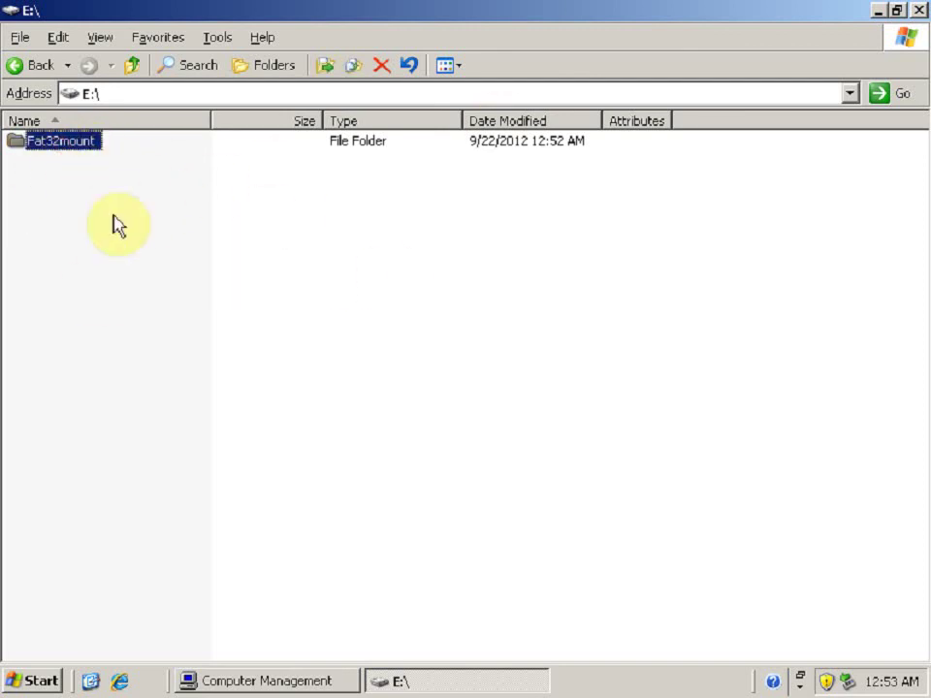
click(291, 682)
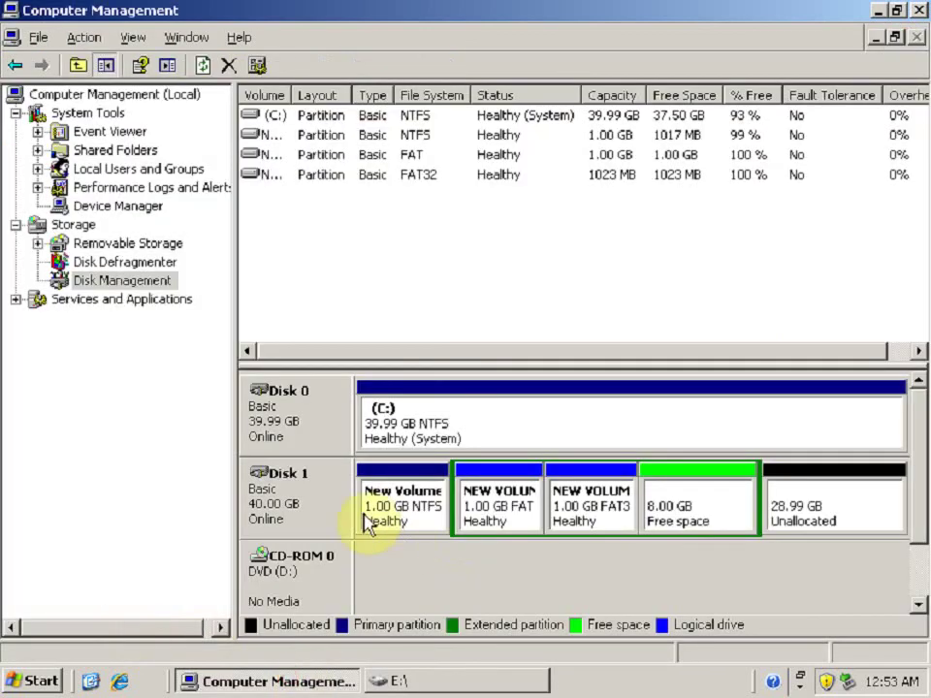
Step: Start a new logical drive in Disk 1's 8.00 GB free space
click(527, 590)
click(681, 517)
right_click(680, 517)
click(738, 522)
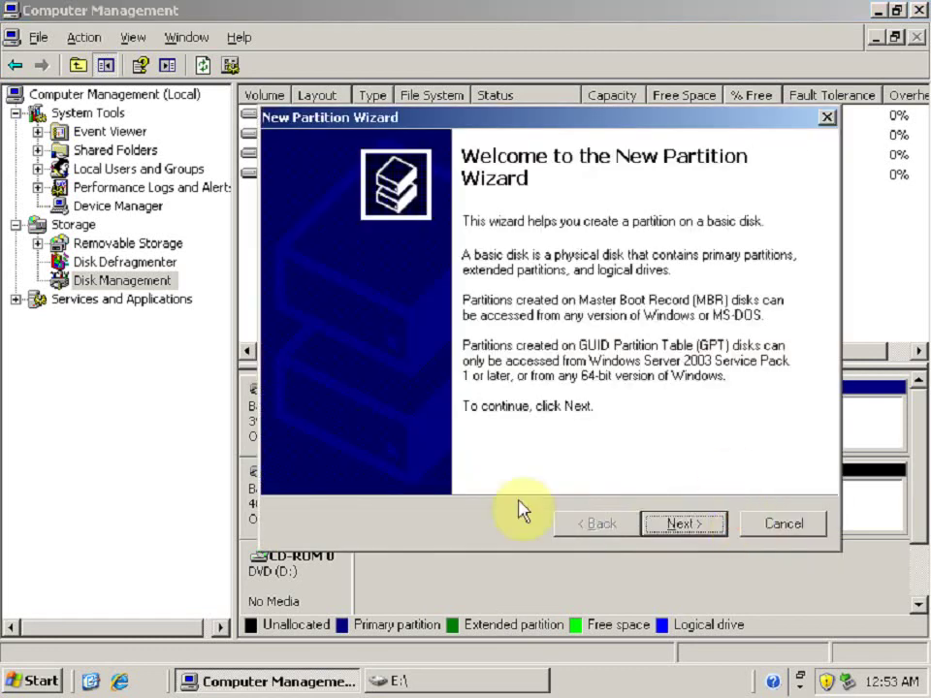
click(665, 524)
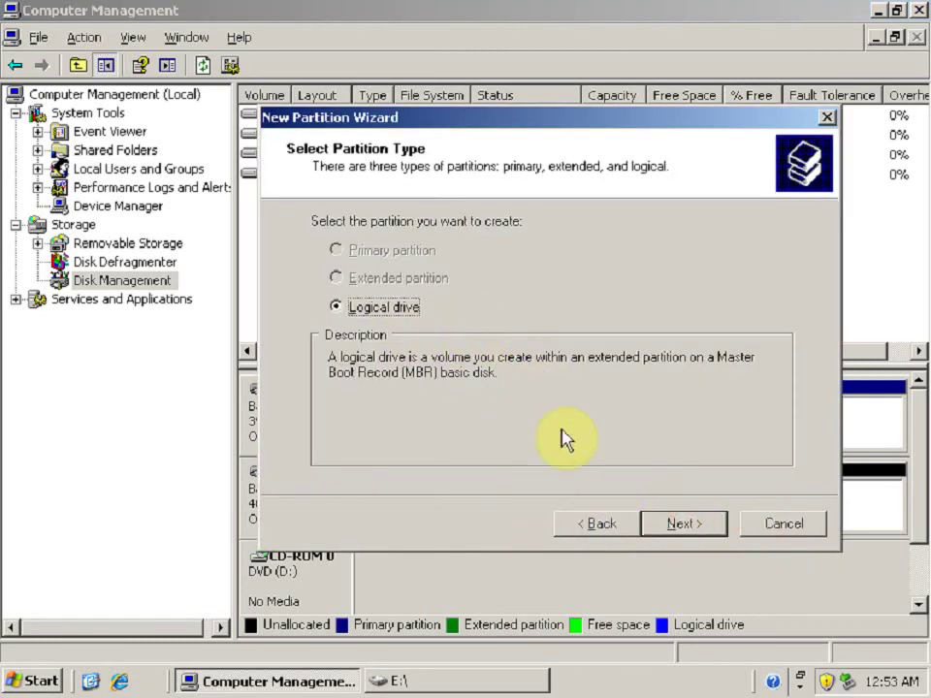
click(679, 526)
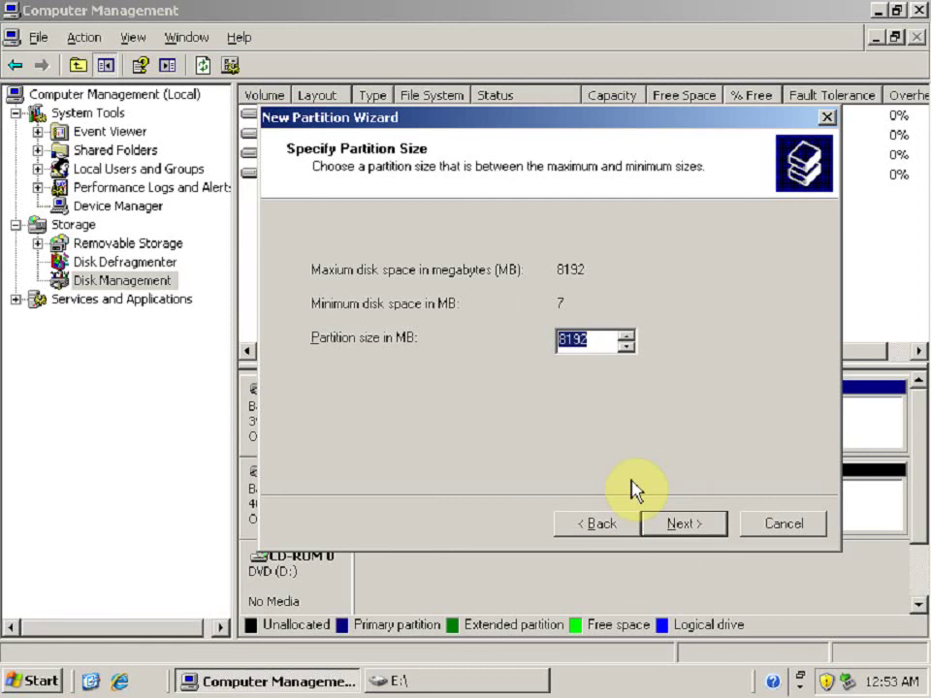
Step: Set the partition size and choose mounting in an empty NTFS folder
text(1)
click(699, 523)
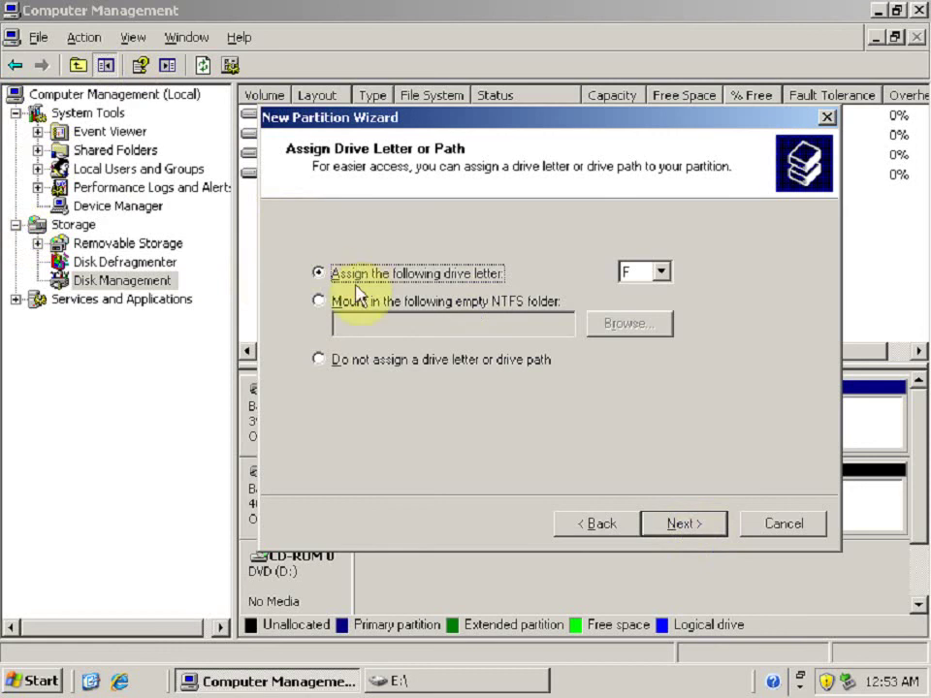
click(449, 307)
click(601, 333)
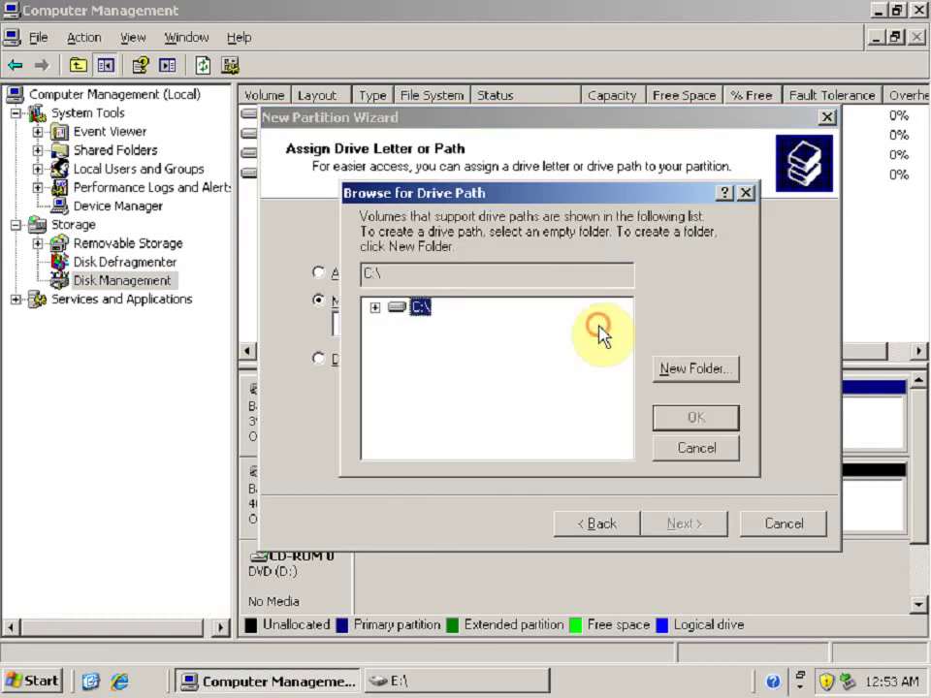
Step: Expand and collapse C:\, the only drive offered, then cancel the folder browser
click(374, 308)
click(374, 307)
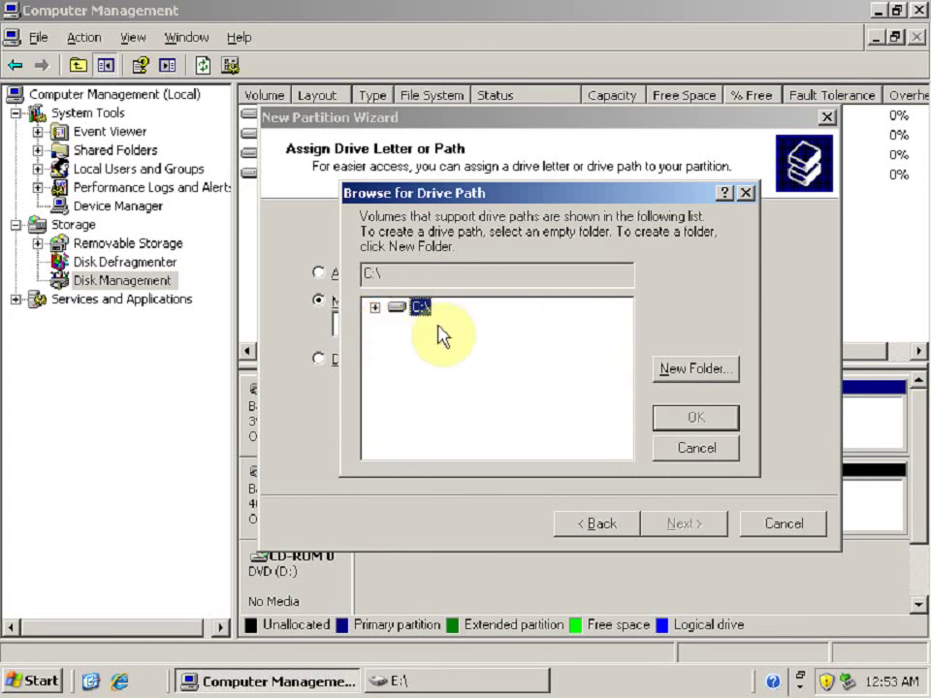
click(691, 451)
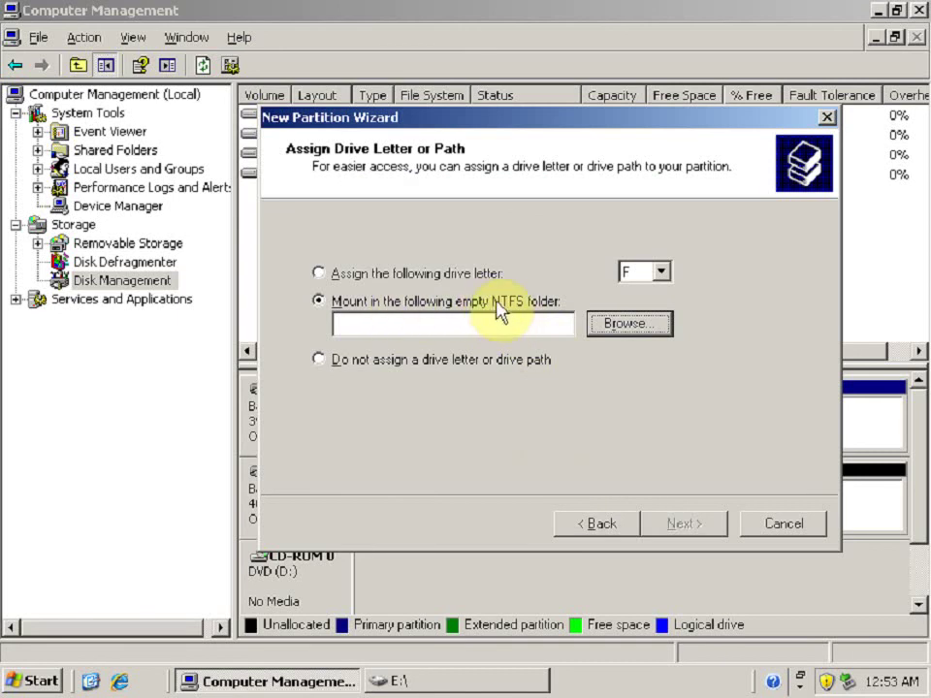
click(544, 295)
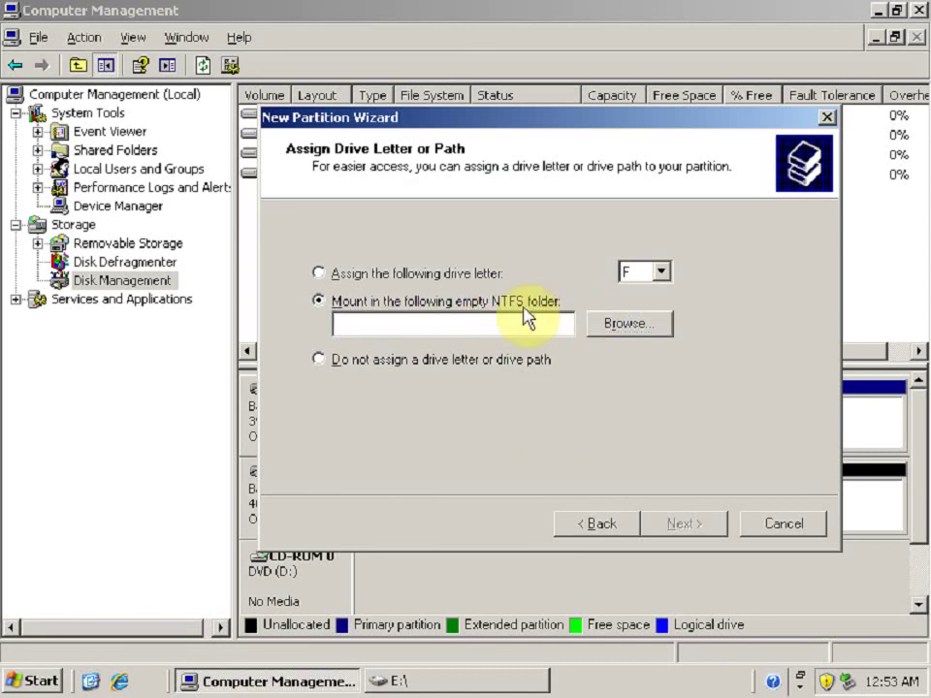
click(527, 308)
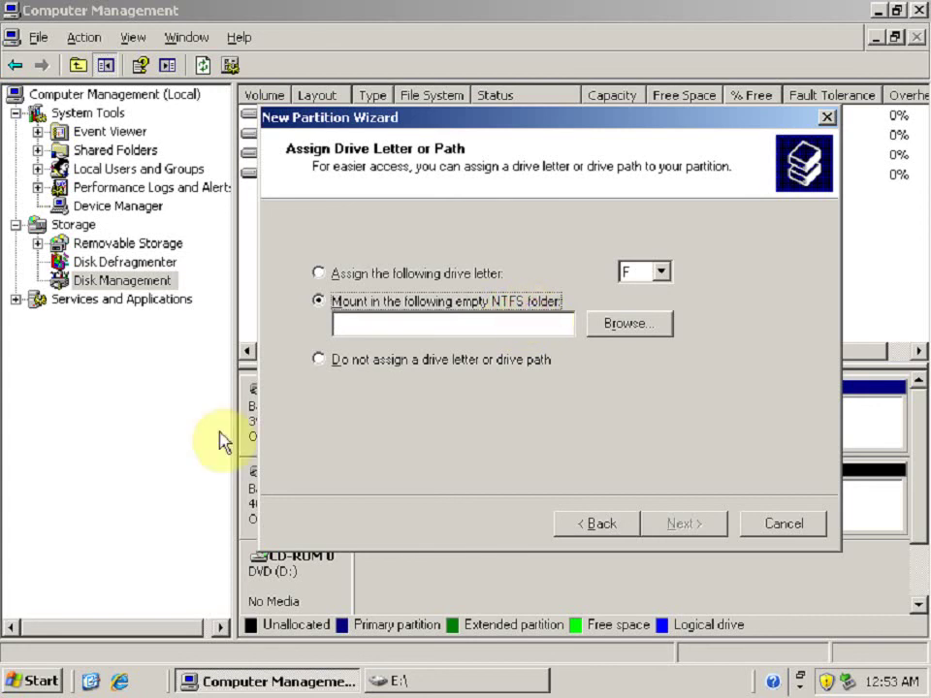